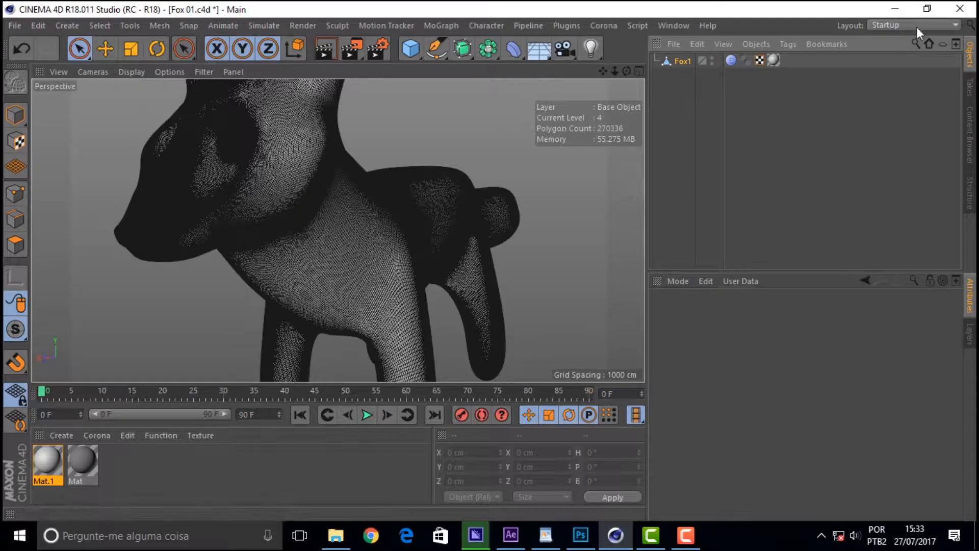
Switch the interface layout to Sculpt
{"action": "left_click", "coordinate": [932, 21]}
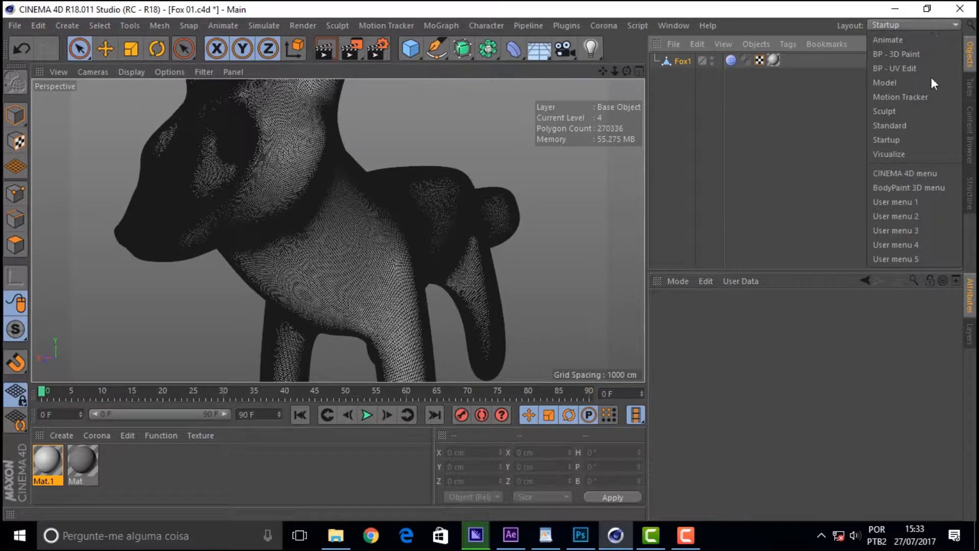
{"action": "left_click", "coordinate": [917, 108]}
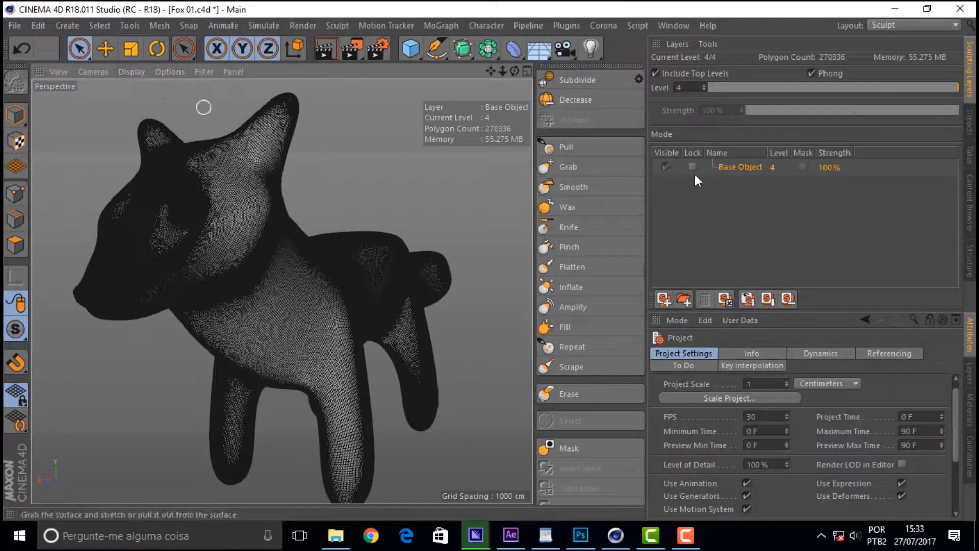
Display the fox with smooth shading without wireframe lines and activate Model mode
{"action": "left_click", "coordinate": [133, 73]}
{"action": "left_click", "coordinate": [178, 93]}
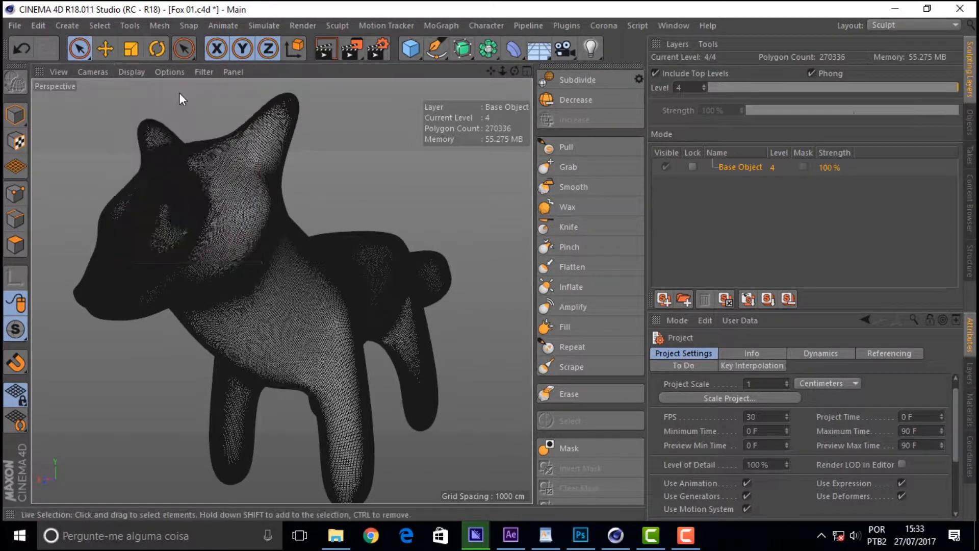
{"action": "left_click_drag", "start_coordinate": [515, 71], "coordinate": [444, 75]}
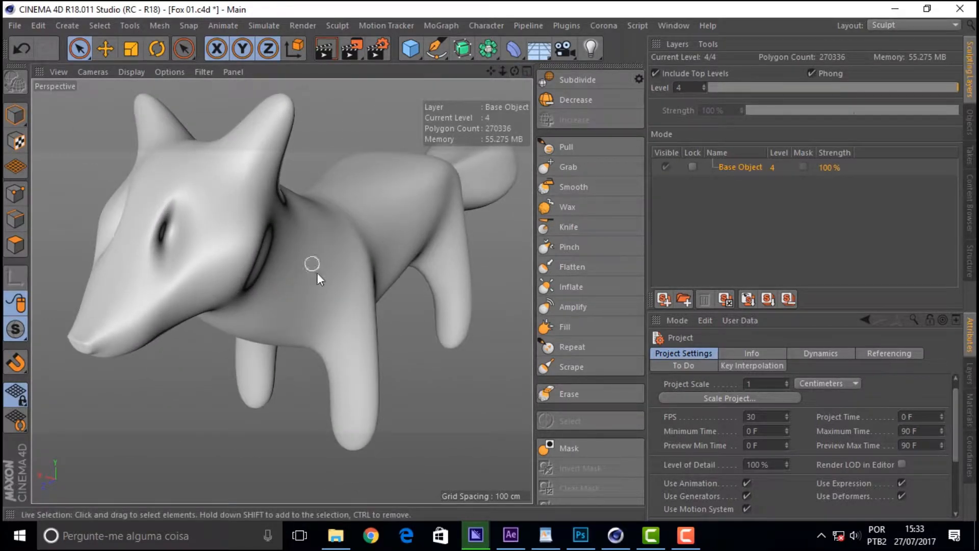
{"action": "left_click", "coordinate": [15, 115]}
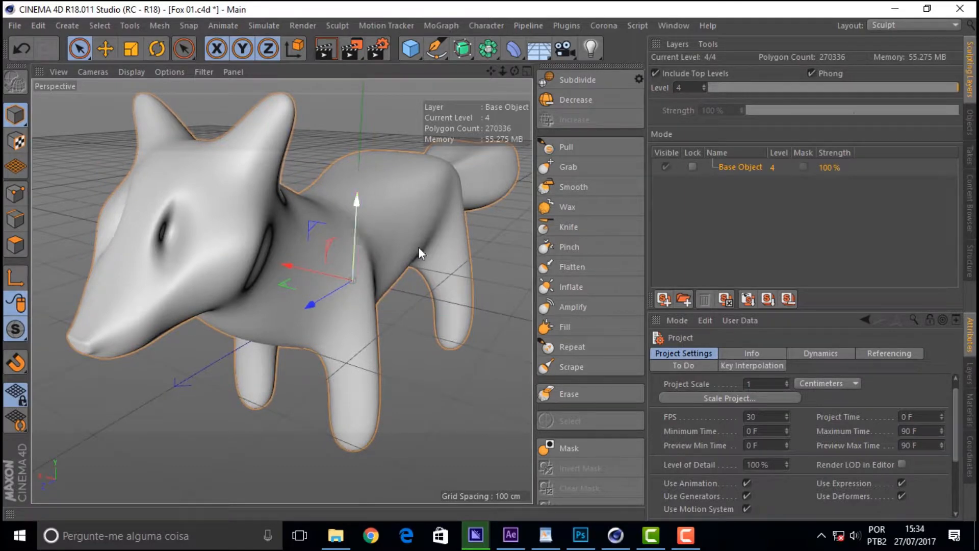
Look through the sculpting brushes Pull, Grab, Smooth, Wax, Knife, Pinch, Flatten, Inflate, Fill and Amplify
{"action": "left_click", "coordinate": [578, 146]}
{"action": "left_click", "coordinate": [600, 169]}
{"action": "left_click", "coordinate": [602, 187]}
{"action": "left_click", "coordinate": [602, 207]}
{"action": "left_click", "coordinate": [601, 227]}
{"action": "left_click", "coordinate": [603, 246]}
{"action": "left_click", "coordinate": [604, 267]}
{"action": "left_click", "coordinate": [604, 287]}
{"action": "left_click", "coordinate": [606, 326]}
{"action": "left_click", "coordinate": [607, 306]}
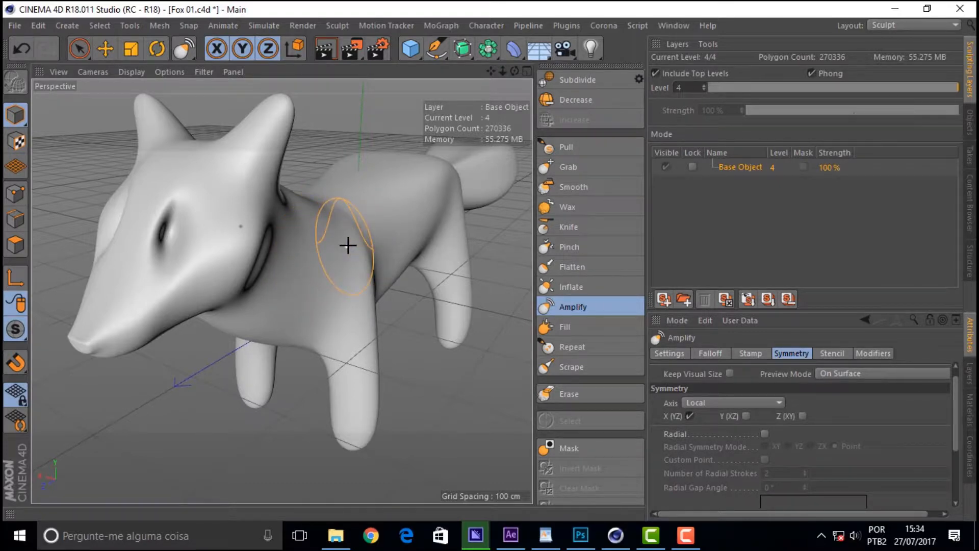
{"action": "mouse_move", "coordinate": [515, 71]}
{"action": "left_mouse_down"}
{"action": "mouse_move", "coordinate": [439, 89]}
{"action": "mouse_move", "coordinate": [507, 72]}
{"action": "left_mouse_up"}
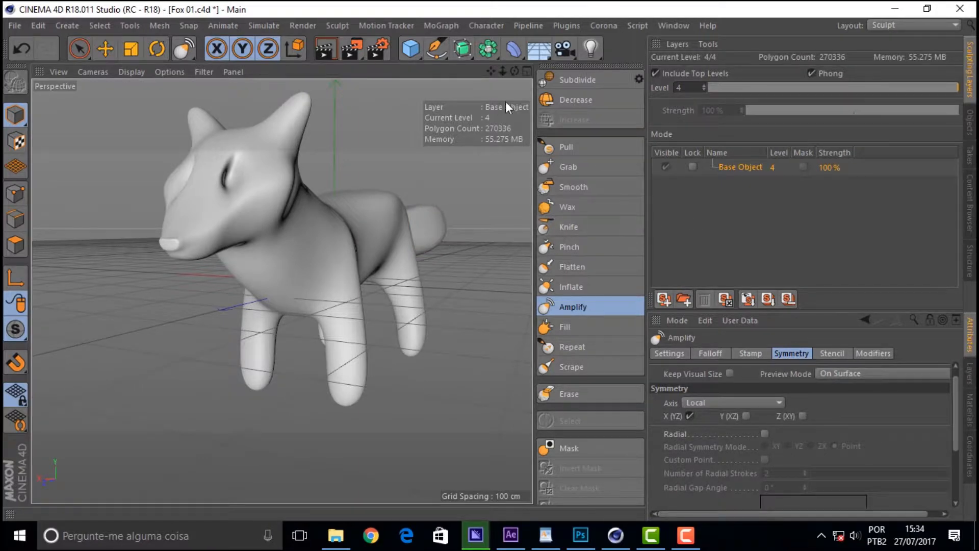
{"action": "mouse_move", "coordinate": [515, 70]}
{"action": "left_mouse_down"}
{"action": "mouse_move", "coordinate": [541, 74]}
{"action": "mouse_move", "coordinate": [524, 59]}
{"action": "left_mouse_up"}
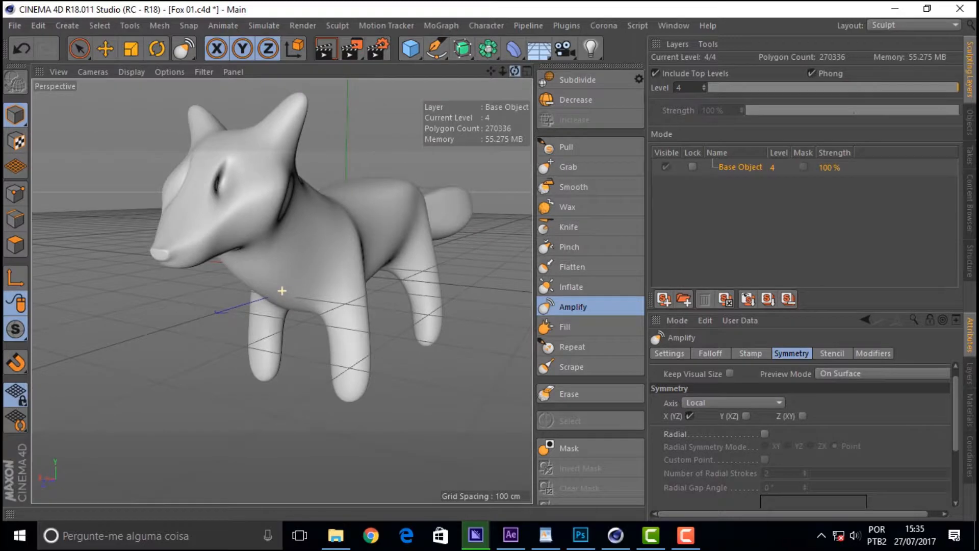
Examine the modifier and symmetry options of the Pull, Grab and Smooth brushes
{"action": "left_click", "coordinate": [586, 145]}
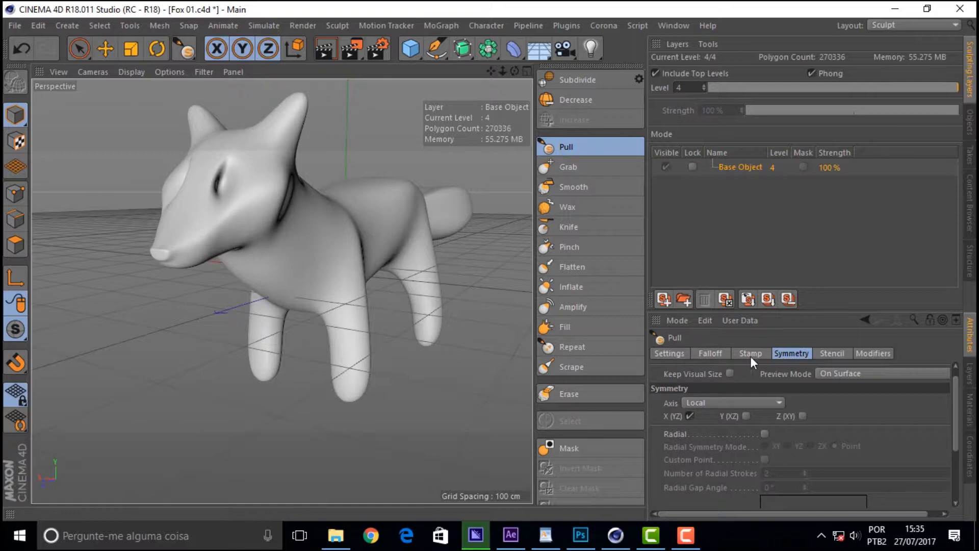
{"action": "left_click", "coordinate": [586, 228]}
{"action": "left_click", "coordinate": [594, 148]}
{"action": "left_click", "coordinate": [870, 354]}
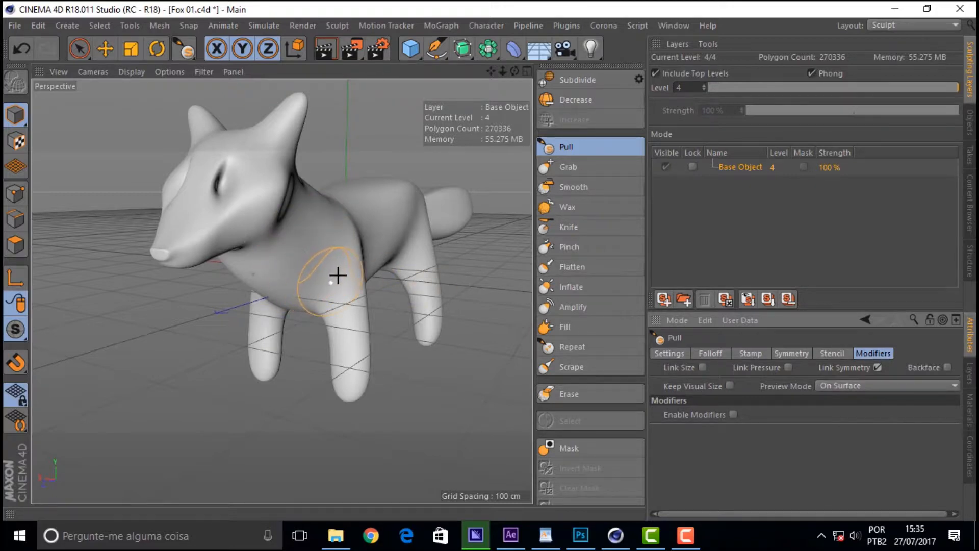
{"action": "left_click", "coordinate": [582, 167]}
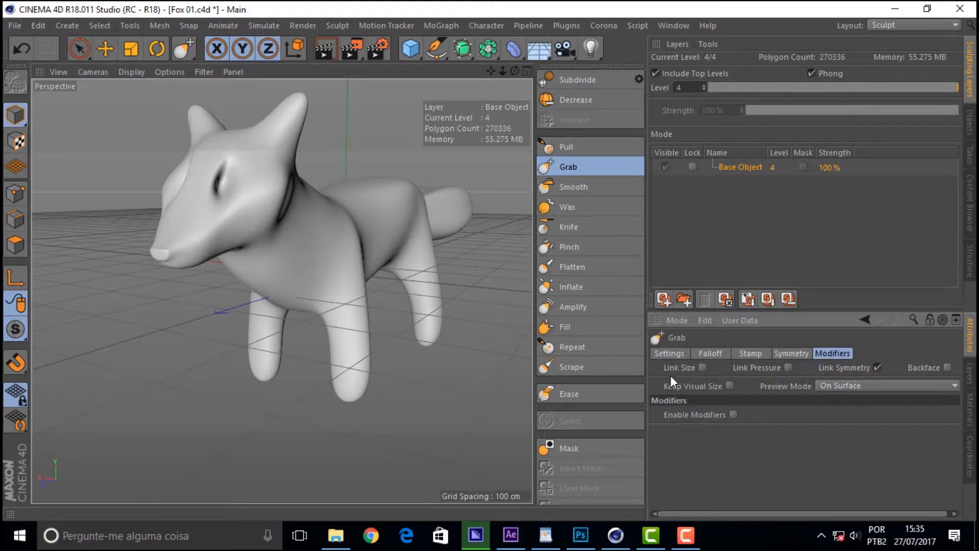
{"action": "left_click", "coordinate": [792, 352]}
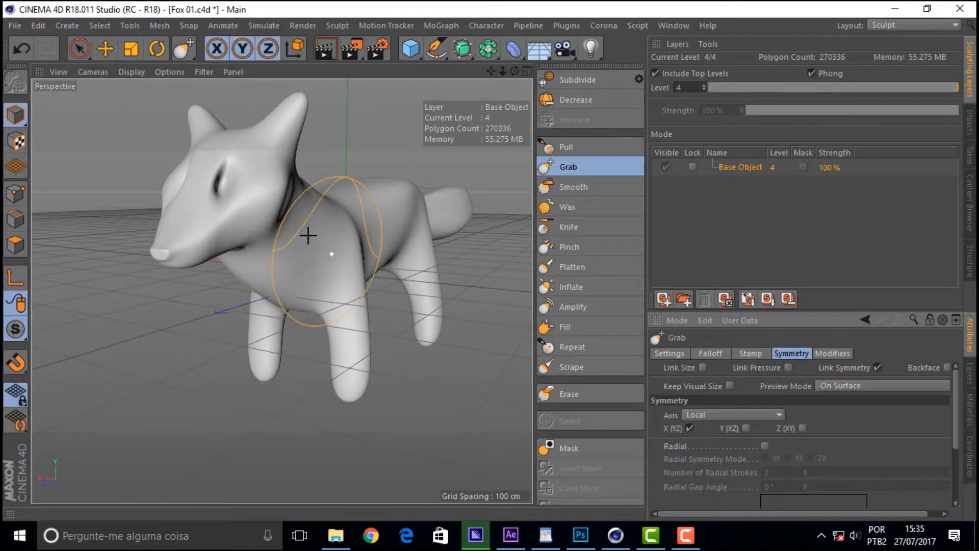
{"action": "left_click", "coordinate": [592, 185]}
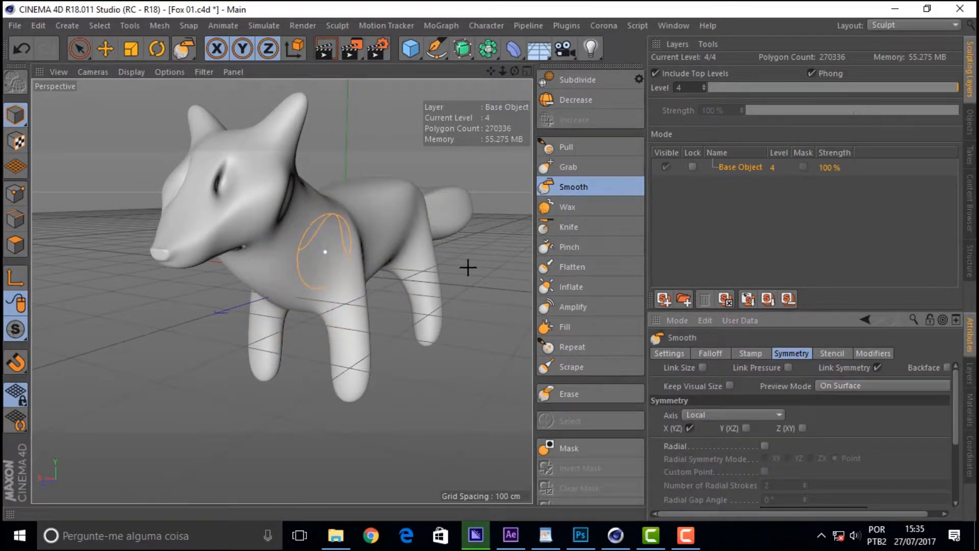
Open the Pull brush's general settings and try the brush on the fox's body
{"action": "left_click", "coordinate": [590, 147]}
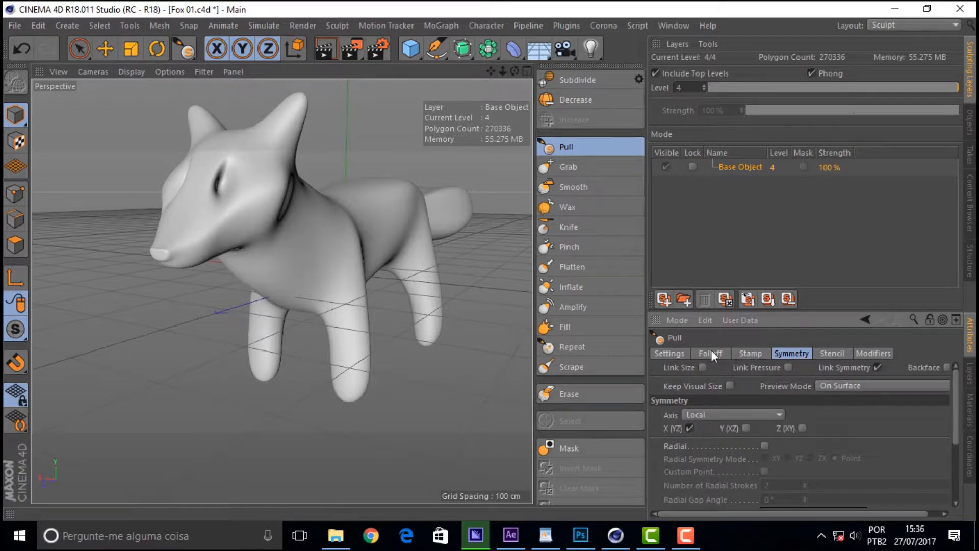
{"action": "left_click", "coordinate": [669, 353]}
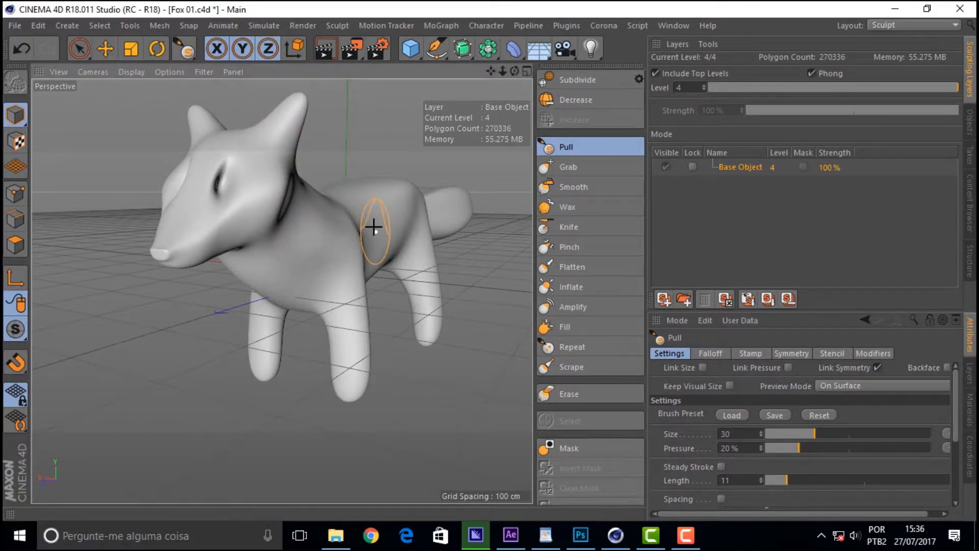
{"action": "left_click_drag", "start_coordinate": [372, 183], "coordinate": [357, 200], "text": "alt"}
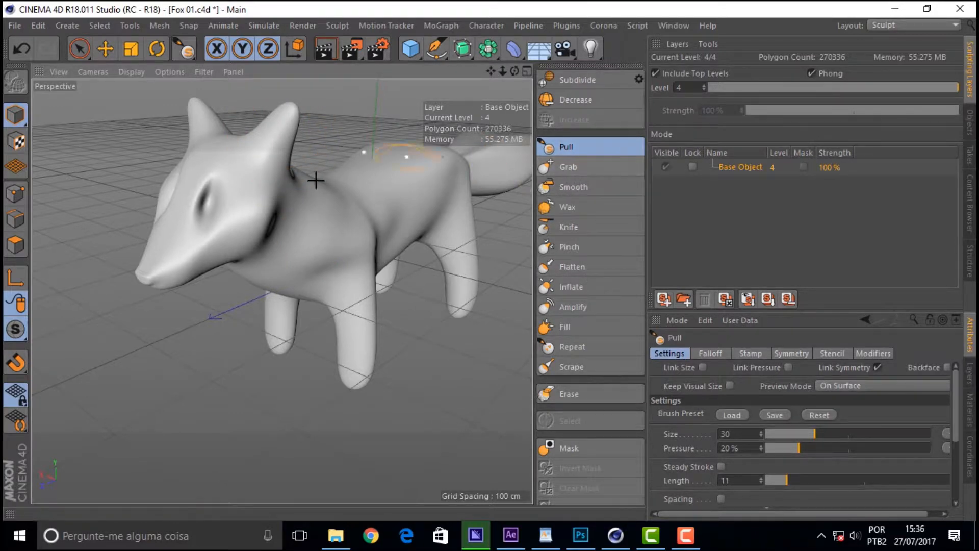
Stretch the fox's ears upward and adjust their base with the Grab brush at size 41, undoing the pull on the shoulder
{"action": "left_click", "coordinate": [603, 166]}
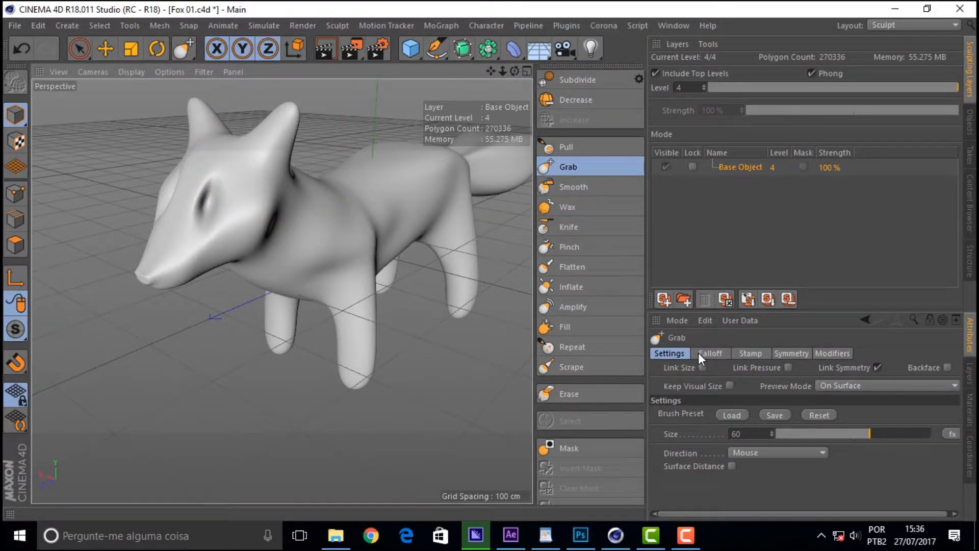
{"action": "left_click", "coordinate": [839, 432]}
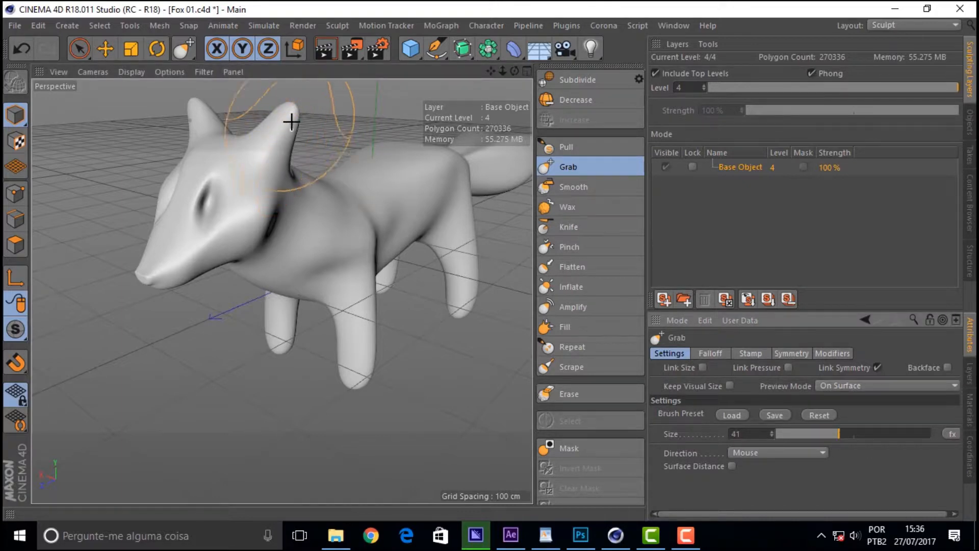
{"action": "left_click_drag", "start_coordinate": [290, 120], "coordinate": [307, 87]}
{"action": "left_click_drag", "start_coordinate": [316, 245], "coordinate": [403, 273]}
{"action": "key", "text": "ctrl+z"}
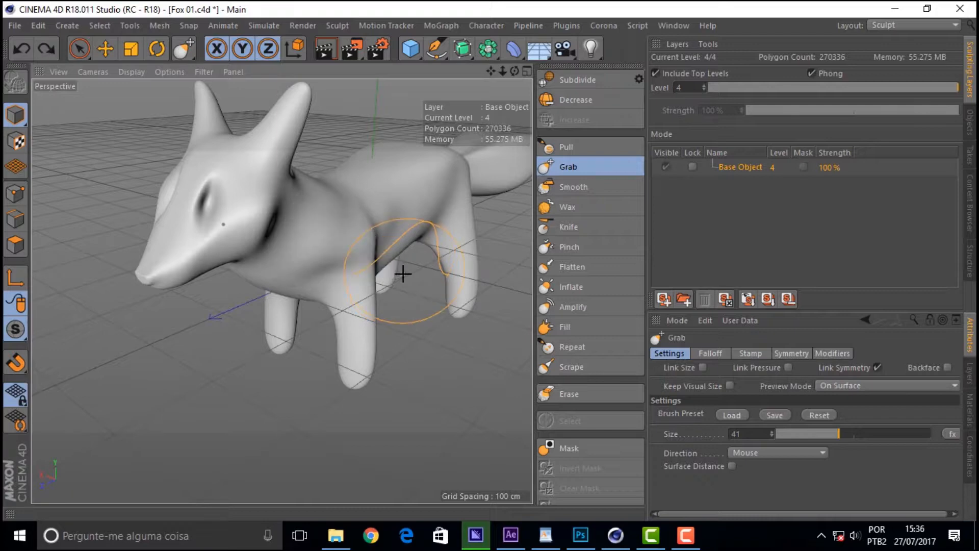
{"action": "mouse_move", "coordinate": [514, 71]}
{"action": "left_mouse_down"}
{"action": "mouse_move", "coordinate": [566, 77]}
{"action": "mouse_move", "coordinate": [556, 90]}
{"action": "mouse_move", "coordinate": [519, 51]}
{"action": "left_mouse_up"}
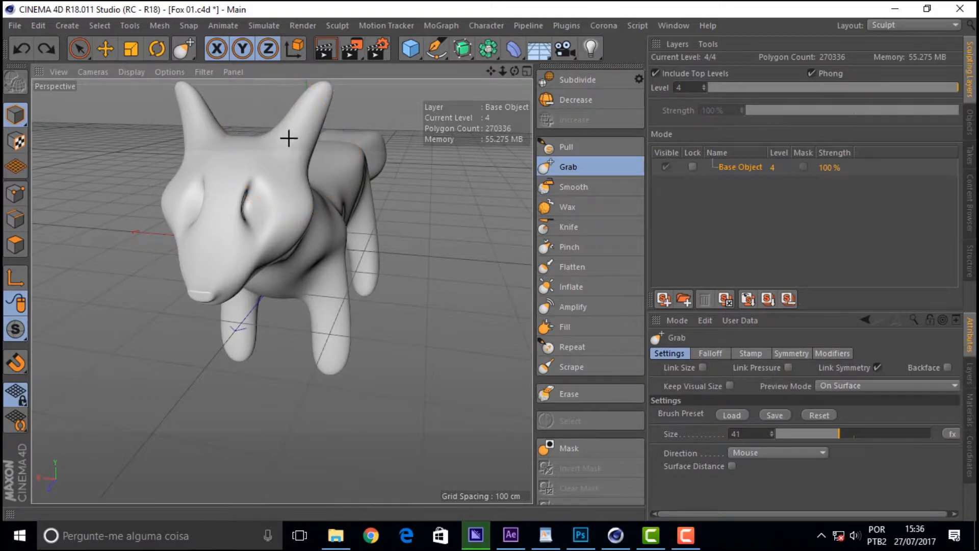
{"action": "left_click_drag", "start_coordinate": [288, 145], "coordinate": [297, 141]}
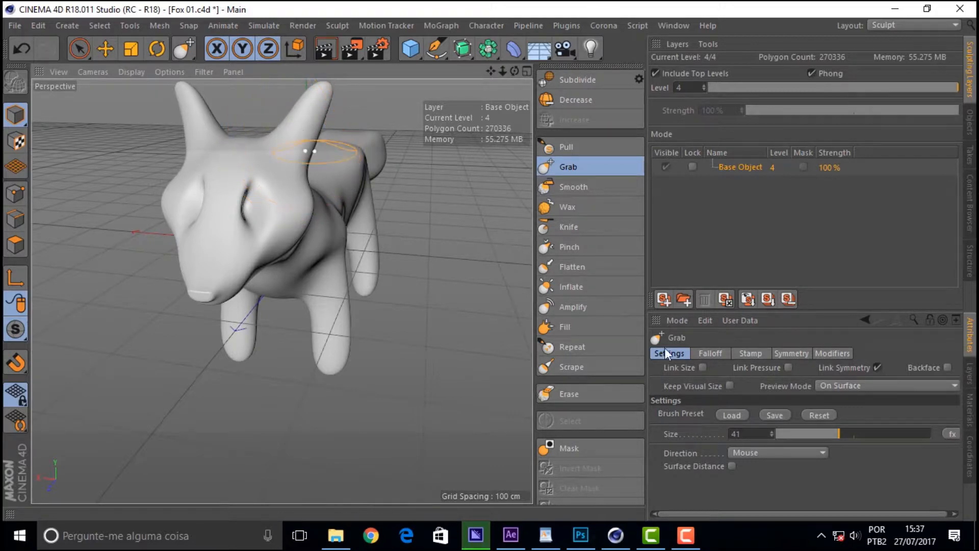
Erase the sculpted relief on the fox's front shoulder and neck with the Erase brush
{"action": "mouse_move", "coordinate": [502, 70]}
{"action": "left_mouse_down"}
{"action": "mouse_move", "coordinate": [546, 71]}
{"action": "mouse_move", "coordinate": [436, 71]}
{"action": "mouse_move", "coordinate": [406, 90]}
{"action": "mouse_move", "coordinate": [510, 69]}
{"action": "mouse_move", "coordinate": [465, 77]}
{"action": "left_mouse_up"}
{"action": "left_click", "coordinate": [589, 395]}
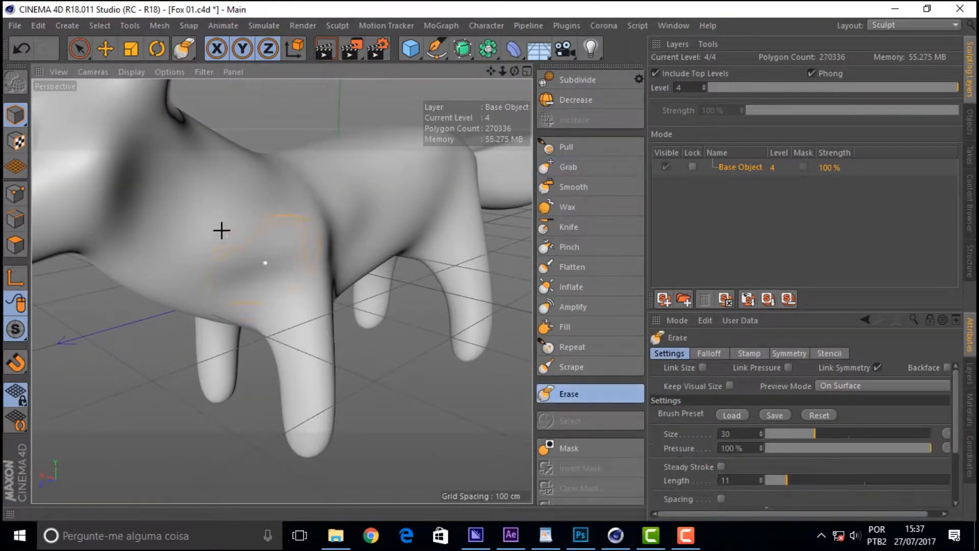
{"action": "mouse_move", "coordinate": [301, 227]}
{"action": "left_mouse_down"}
{"action": "mouse_move", "coordinate": [372, 219]}
{"action": "mouse_move", "coordinate": [301, 257]}
{"action": "left_mouse_up"}
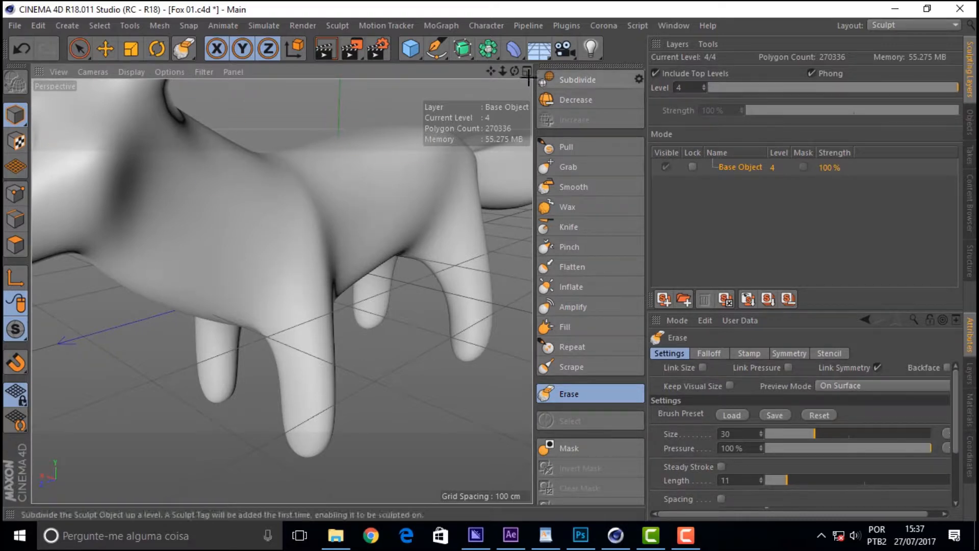
{"action": "mouse_move", "coordinate": [514, 71]}
{"action": "left_mouse_down"}
{"action": "mouse_move", "coordinate": [495, 79]}
{"action": "mouse_move", "coordinate": [501, 69]}
{"action": "mouse_move", "coordinate": [541, 77]}
{"action": "mouse_move", "coordinate": [498, 71]}
{"action": "mouse_move", "coordinate": [509, 69]}
{"action": "mouse_move", "coordinate": [530, 73]}
{"action": "mouse_move", "coordinate": [494, 77]}
{"action": "mouse_move", "coordinate": [485, 4]}
{"action": "mouse_move", "coordinate": [488, 33]}
{"action": "left_mouse_up"}
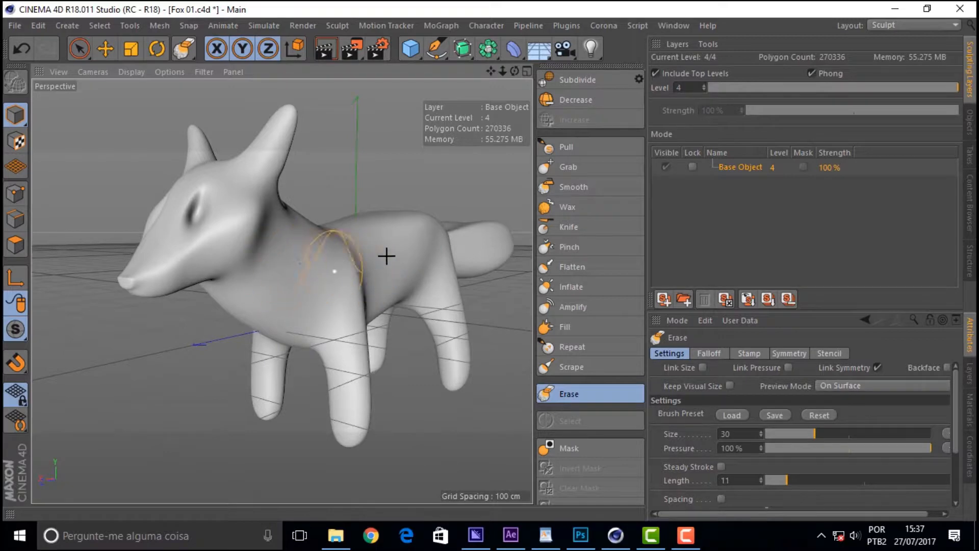
{"action": "mouse_move", "coordinate": [264, 223]}
{"action": "left_mouse_down"}
{"action": "mouse_move", "coordinate": [245, 234]}
{"action": "mouse_move", "coordinate": [319, 276]}
{"action": "mouse_move", "coordinate": [225, 221]}
{"action": "mouse_move", "coordinate": [228, 233]}
{"action": "mouse_move", "coordinate": [327, 286]}
{"action": "left_mouse_up"}
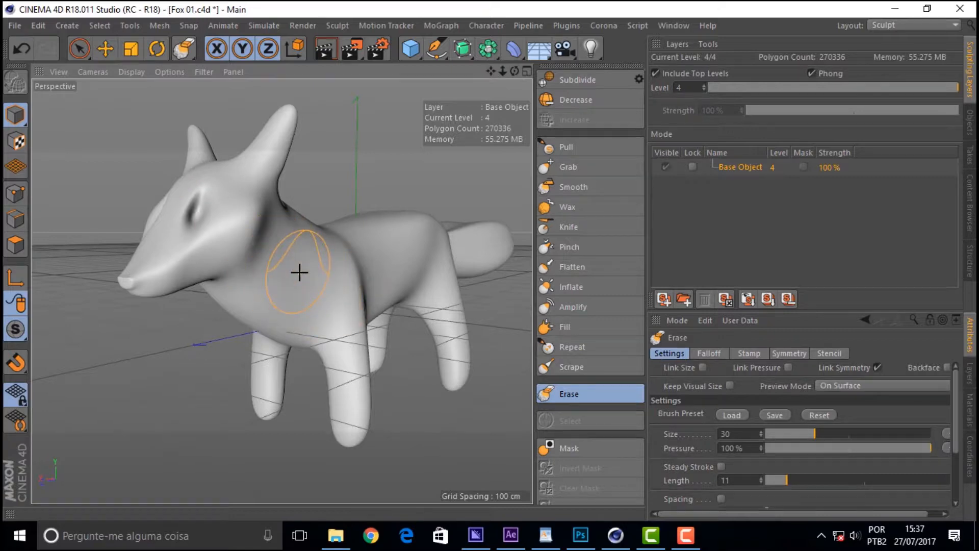
{"action": "mouse_move", "coordinate": [299, 272]}
{"action": "left_mouse_down"}
{"action": "mouse_move", "coordinate": [269, 244]}
{"action": "mouse_move", "coordinate": [301, 262]}
{"action": "mouse_move", "coordinate": [296, 244]}
{"action": "left_mouse_up"}
Pull the tips of the fox's ears slightly higher with the Grab brush
{"action": "mouse_move", "coordinate": [459, 286]}
{"action": "left_mouse_down", "text": "alt"}
{"action": "mouse_move", "coordinate": [291, 225]}
{"action": "mouse_move", "coordinate": [388, 214]}
{"action": "left_mouse_up", "text": "alt"}
{"action": "left_click", "coordinate": [571, 168]}
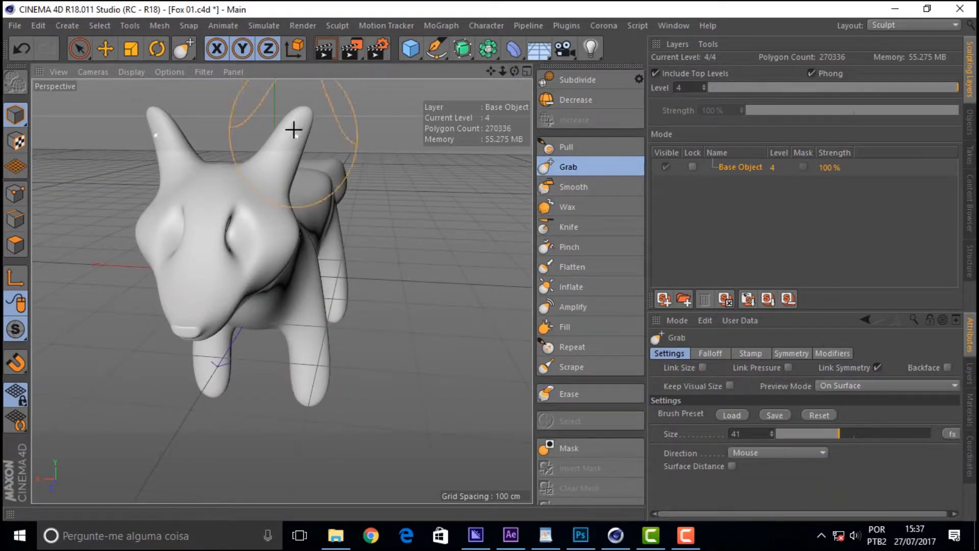
{"action": "left_click_drag", "start_coordinate": [306, 115], "coordinate": [313, 105]}
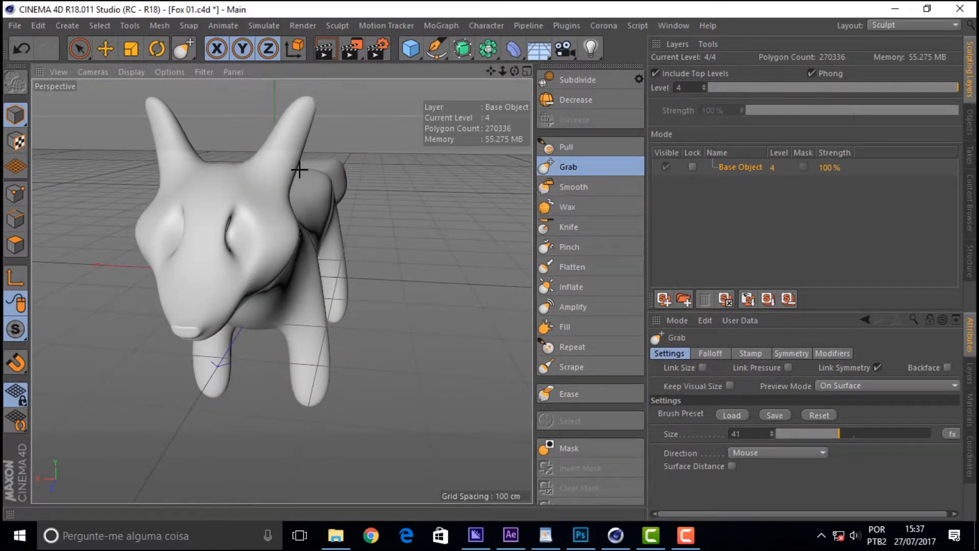
Set the Wax brush size to 11 and build up ridges along the fox's ears
{"action": "left_click", "coordinate": [573, 207]}
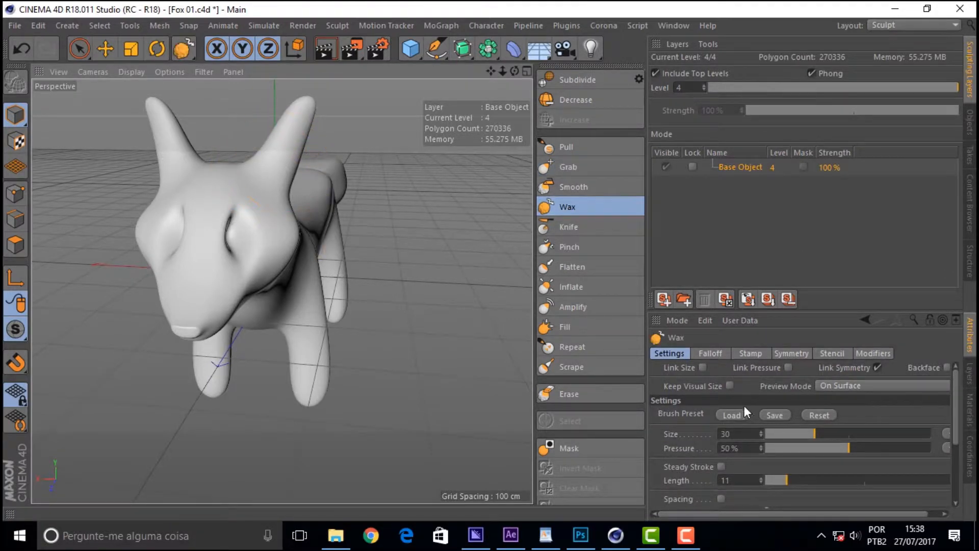
{"action": "left_click_drag", "start_coordinate": [814, 433], "coordinate": [782, 435]}
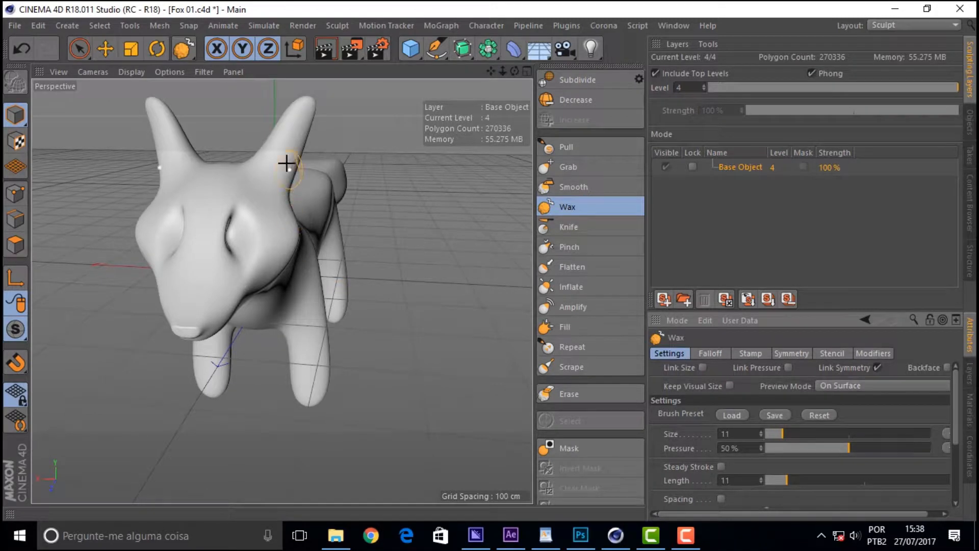
{"action": "mouse_move", "coordinate": [283, 151]}
{"action": "left_mouse_down"}
{"action": "mouse_move", "coordinate": [296, 124]}
{"action": "mouse_move", "coordinate": [271, 164]}
{"action": "mouse_move", "coordinate": [279, 180]}
{"action": "mouse_move", "coordinate": [298, 133]}
{"action": "mouse_move", "coordinate": [283, 177]}
{"action": "left_mouse_up"}
{"action": "left_click_drag", "start_coordinate": [284, 138], "coordinate": [266, 172]}
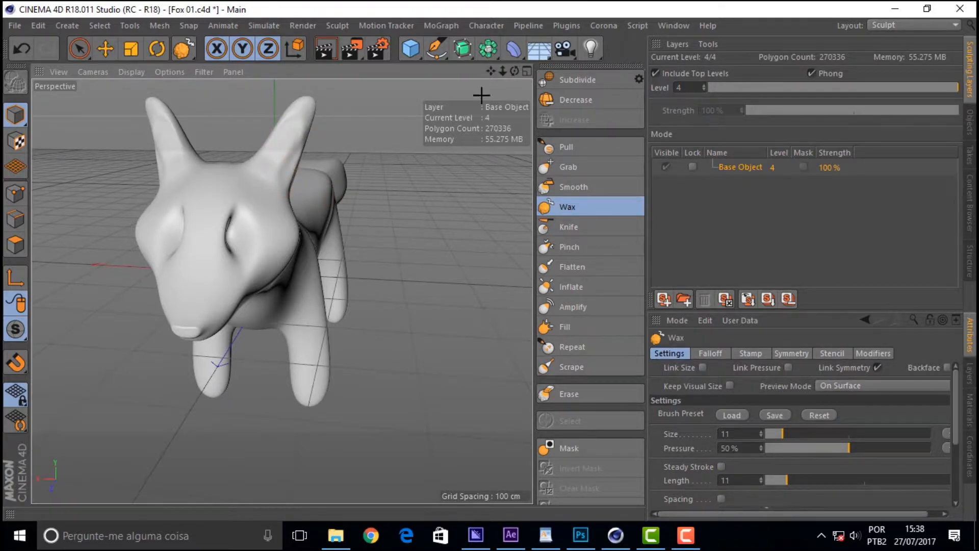
Try several Wax strokes across the fox's neck and front shoulder
{"action": "left_click_drag", "start_coordinate": [515, 71], "coordinate": [449, 81]}
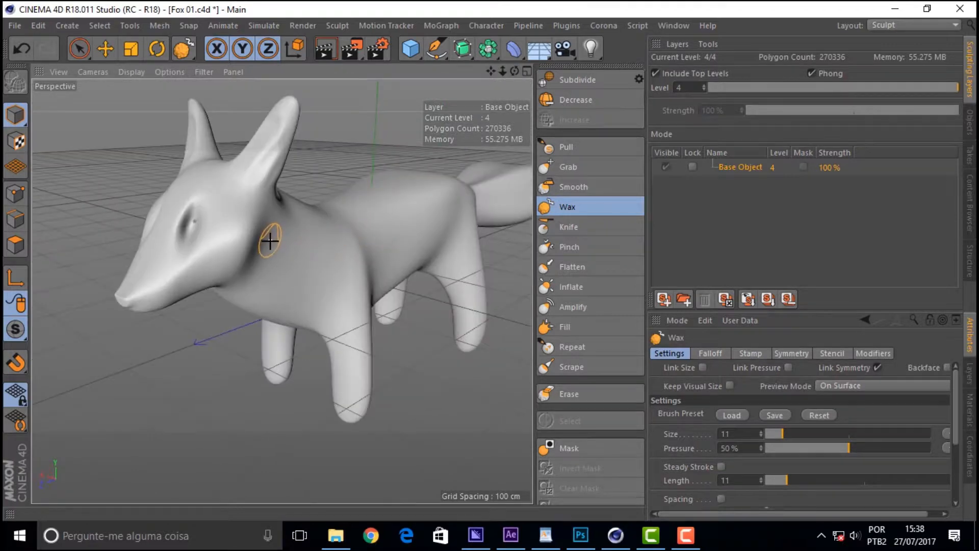
{"action": "mouse_move", "coordinate": [273, 256]}
{"action": "left_mouse_down"}
{"action": "mouse_move", "coordinate": [268, 245]}
{"action": "mouse_move", "coordinate": [317, 264]}
{"action": "mouse_move", "coordinate": [302, 254]}
{"action": "mouse_move", "coordinate": [321, 256]}
{"action": "mouse_move", "coordinate": [298, 269]}
{"action": "mouse_move", "coordinate": [348, 286]}
{"action": "mouse_move", "coordinate": [386, 266]}
{"action": "left_mouse_up"}
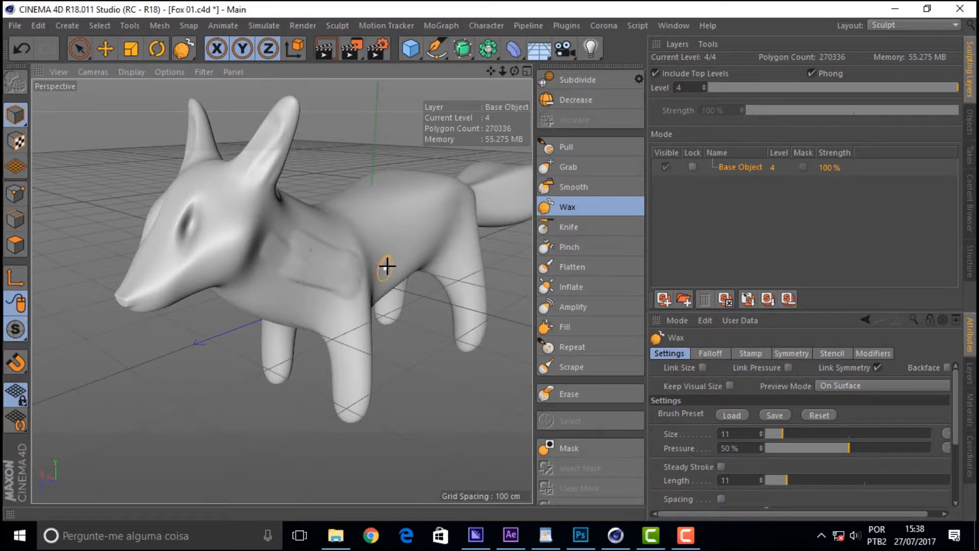
{"action": "mouse_move", "coordinate": [332, 239]}
{"action": "left_mouse_down"}
{"action": "mouse_move", "coordinate": [332, 278]}
{"action": "mouse_move", "coordinate": [314, 276]}
{"action": "mouse_move", "coordinate": [363, 287]}
{"action": "left_mouse_up"}
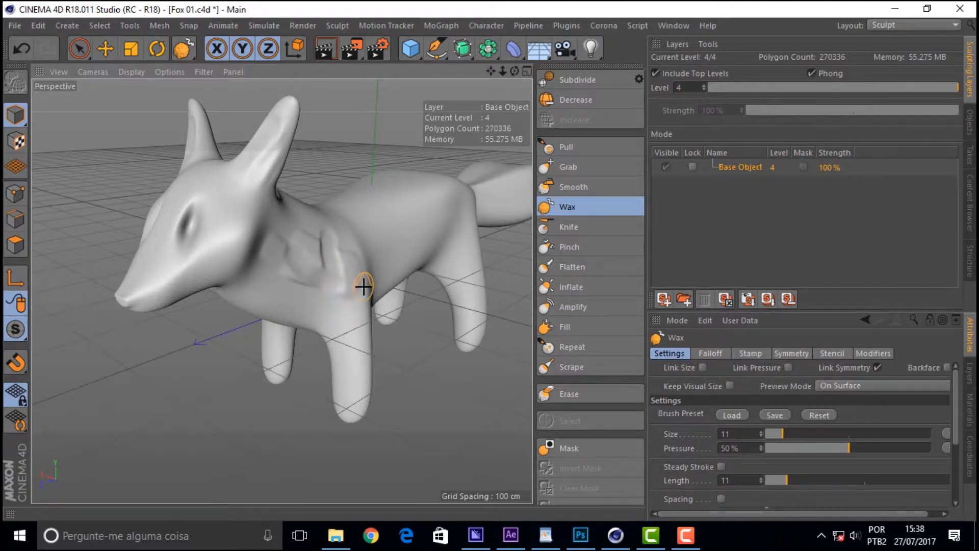
Remove the Wax strokes from the fox's neck and front shoulder with the Erase brush
{"action": "left_click", "coordinate": [580, 393]}
{"action": "mouse_move", "coordinate": [318, 220]}
{"action": "left_mouse_down"}
{"action": "mouse_move", "coordinate": [284, 221]}
{"action": "mouse_move", "coordinate": [354, 279]}
{"action": "left_mouse_up"}
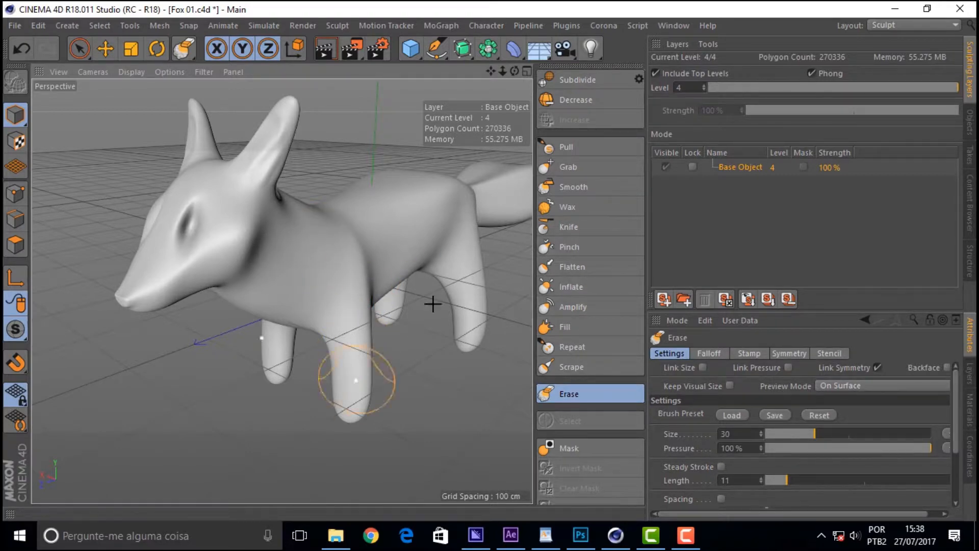
{"action": "left_click_drag", "start_coordinate": [503, 71], "coordinate": [500, 72]}
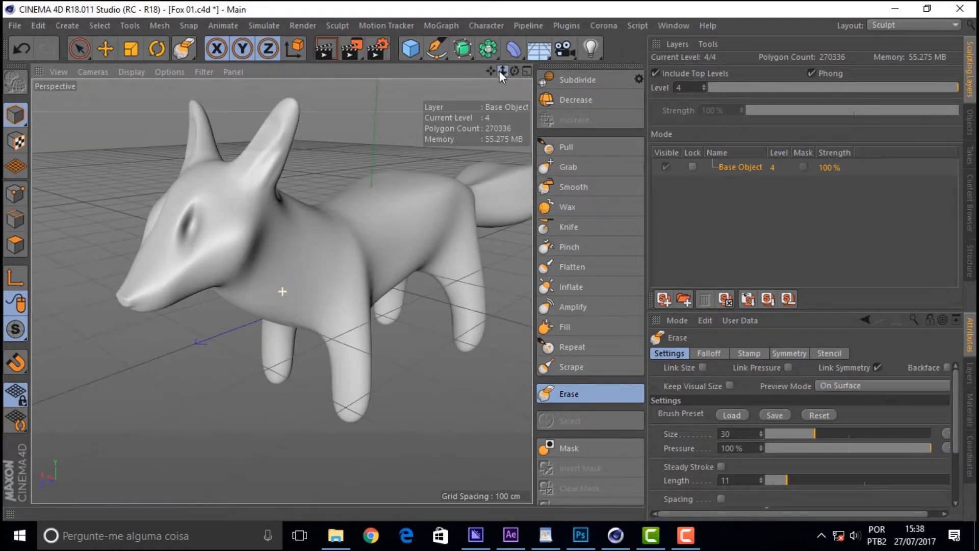
Build up the front of the fox's front paws with short Wax brush strokes
{"action": "mouse_move", "coordinate": [245, 291]}
{"action": "left_mouse_down", "text": "alt"}
{"action": "mouse_move", "coordinate": [332, 290]}
{"action": "mouse_move", "coordinate": [280, 288]}
{"action": "left_mouse_up", "text": "alt"}
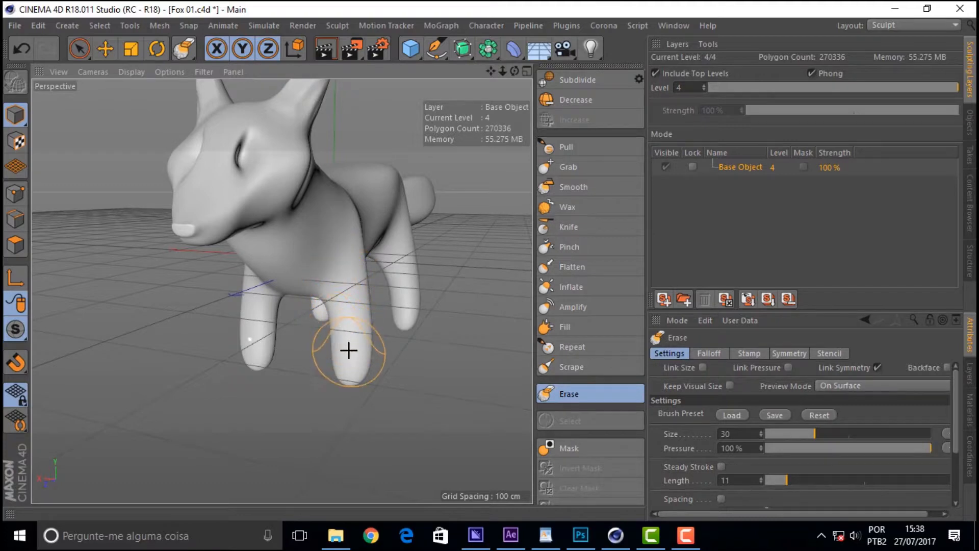
{"action": "left_click", "coordinate": [571, 209]}
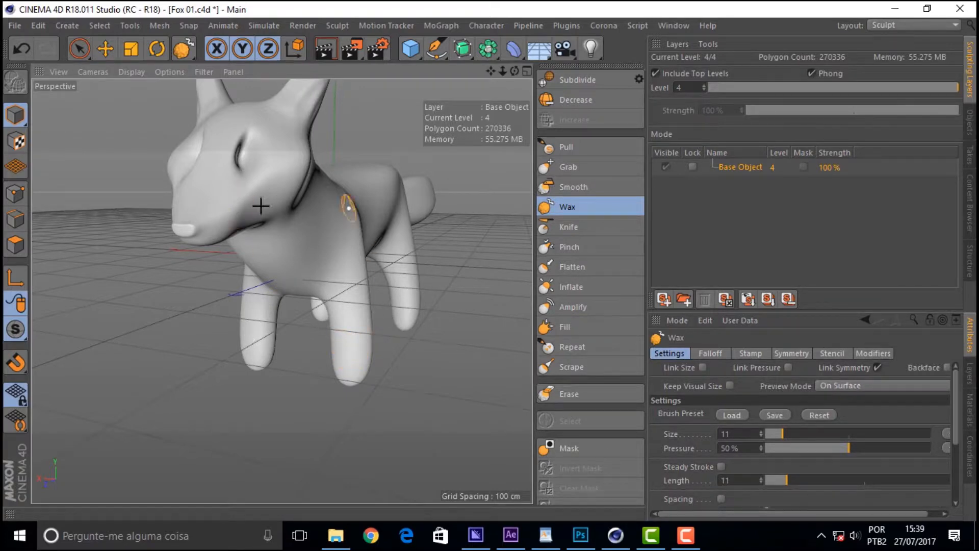
{"action": "left_click_drag", "start_coordinate": [346, 367], "coordinate": [342, 374]}
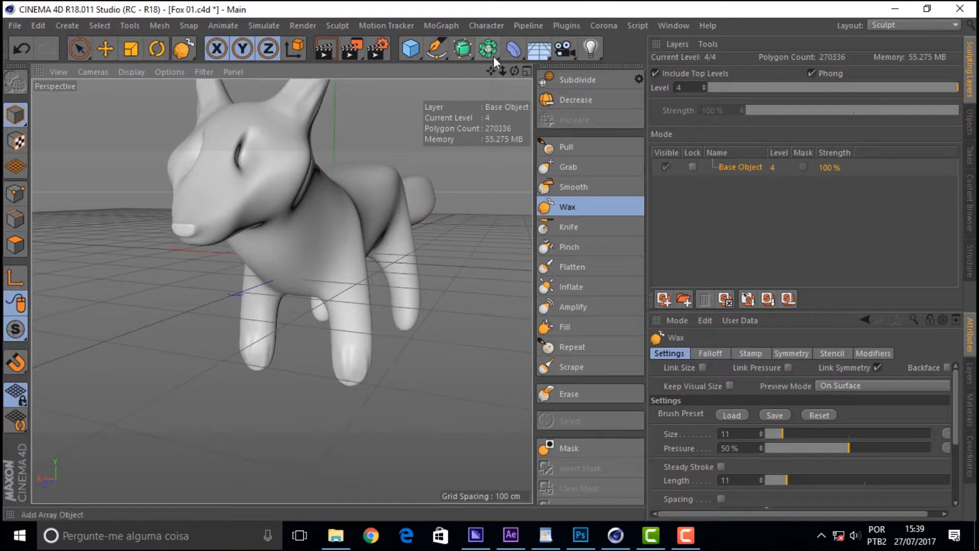
{"action": "left_click_drag", "start_coordinate": [391, 324], "coordinate": [283, 291], "text": "alt"}
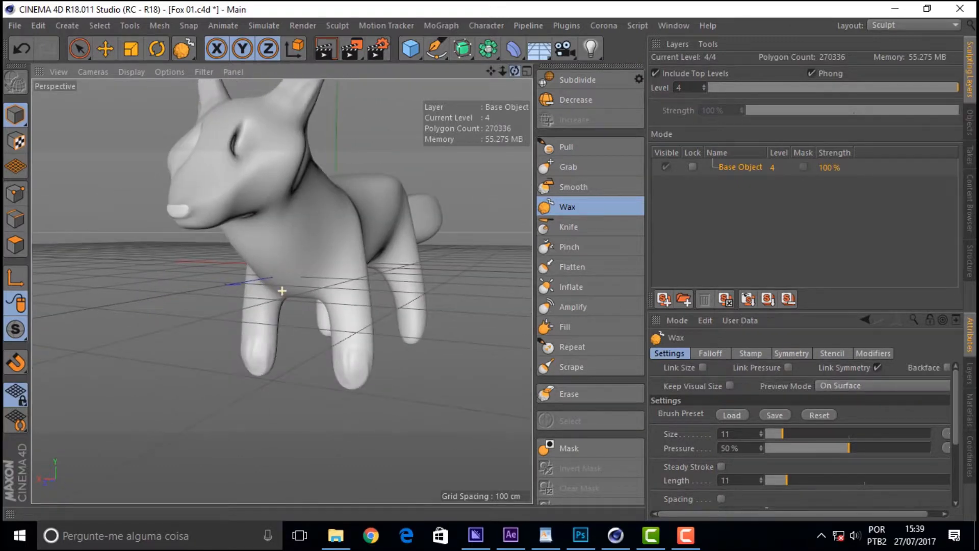
{"action": "mouse_move", "coordinate": [352, 362]}
{"action": "left_mouse_down"}
{"action": "mouse_move", "coordinate": [356, 374]}
{"action": "mouse_move", "coordinate": [342, 370]}
{"action": "left_mouse_up"}
Swell the fox's front paws into rounded feet with the Inflate brush
{"action": "left_click_drag", "start_coordinate": [514, 70], "coordinate": [535, 66]}
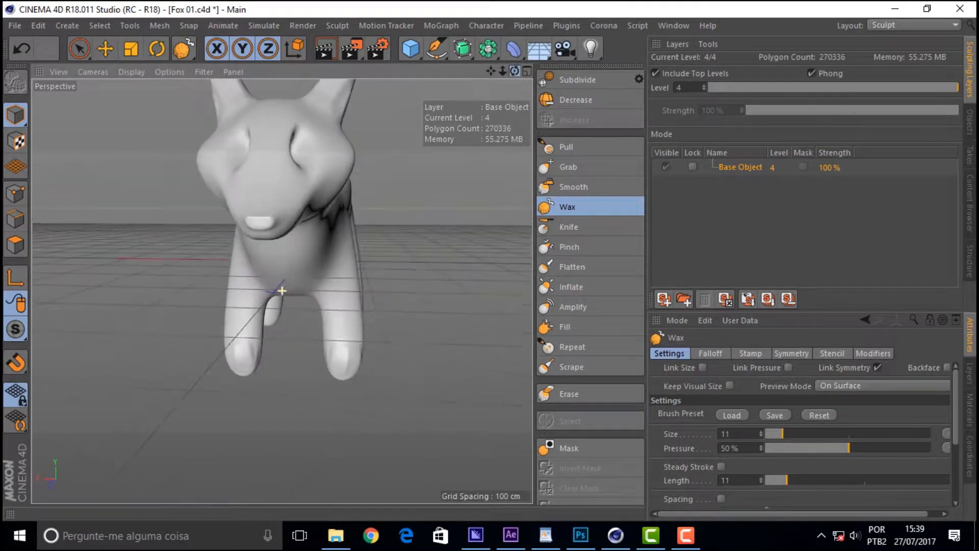
{"action": "left_click", "coordinate": [586, 288]}
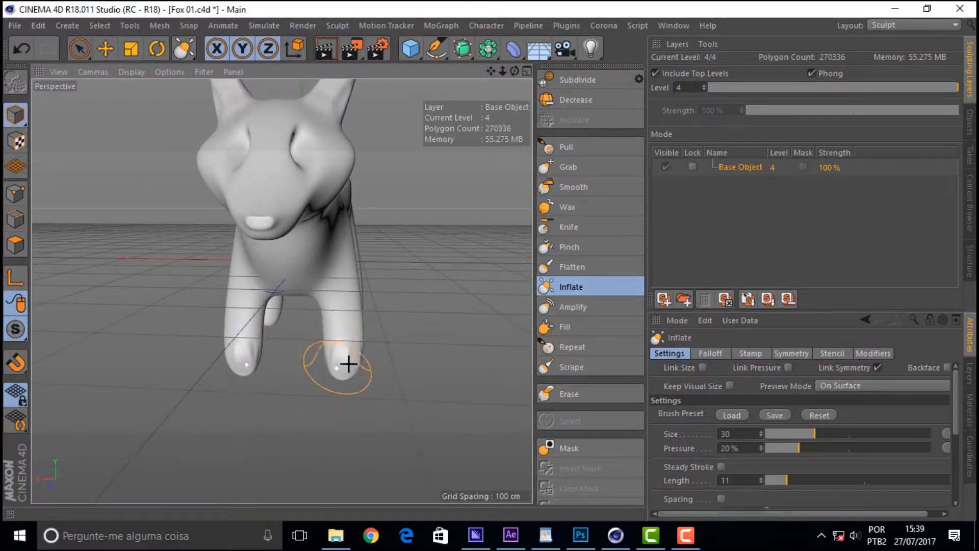
{"action": "left_click_drag", "start_coordinate": [346, 362], "coordinate": [348, 364]}
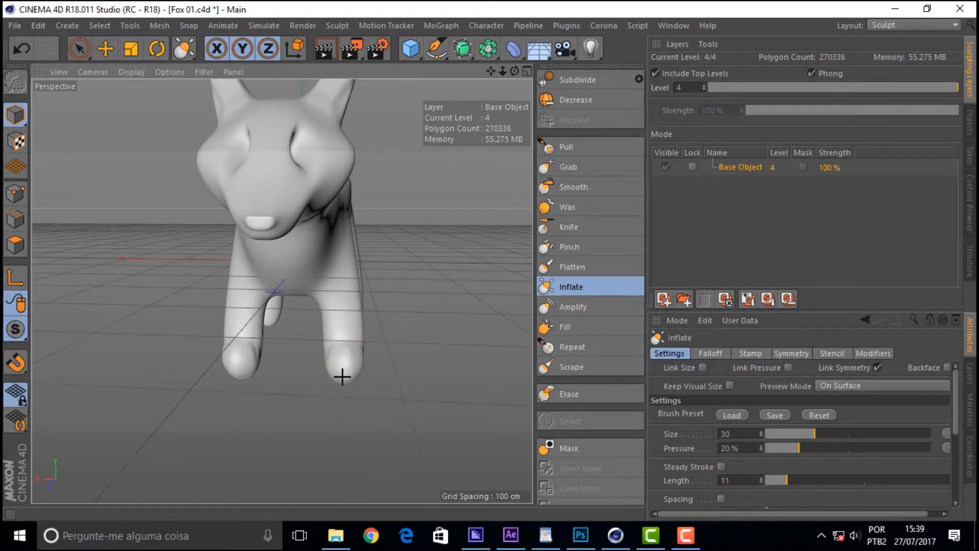
{"action": "left_click_drag", "start_coordinate": [516, 68], "coordinate": [361, 313]}
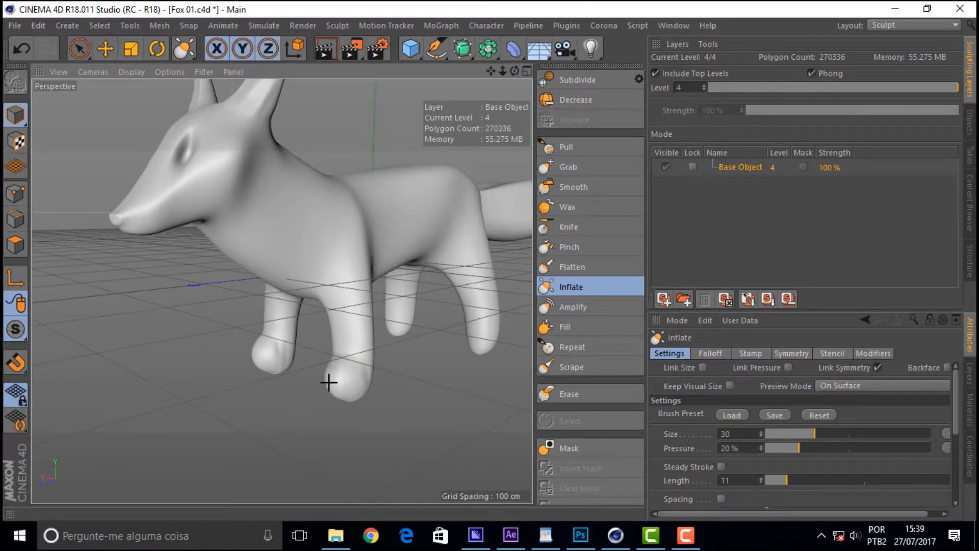
{"action": "mouse_move", "coordinate": [341, 375]}
{"action": "left_mouse_down"}
{"action": "mouse_move", "coordinate": [317, 404]}
{"action": "mouse_move", "coordinate": [343, 376]}
{"action": "mouse_move", "coordinate": [315, 398]}
{"action": "mouse_move", "coordinate": [334, 371]}
{"action": "left_mouse_up"}
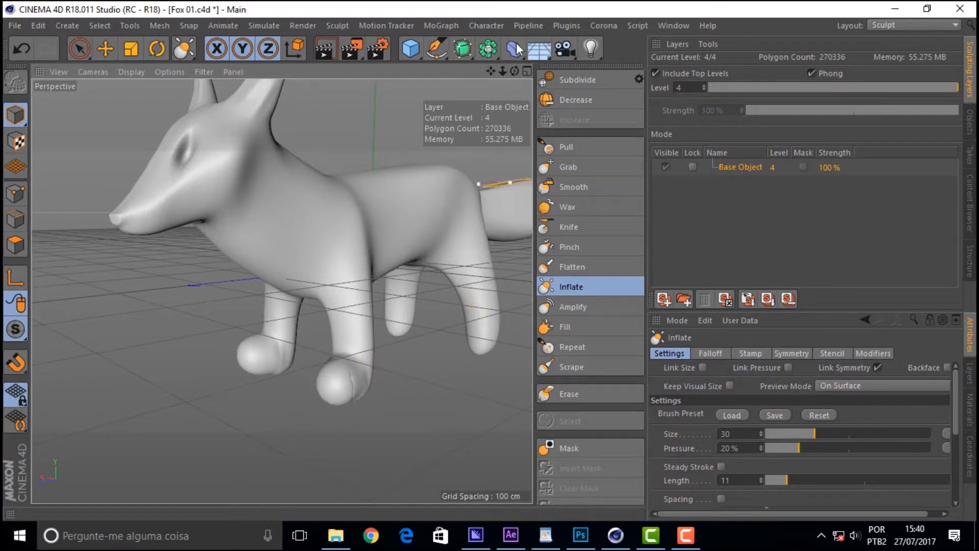
Soften the inflated front paws and their transition into the legs with the Smooth brush
{"action": "left_click_drag", "start_coordinate": [513, 72], "coordinate": [282, 288]}
{"action": "left_click", "coordinate": [585, 190]}
{"action": "mouse_move", "coordinate": [354, 312]}
{"action": "left_mouse_down"}
{"action": "mouse_move", "coordinate": [317, 321]}
{"action": "mouse_move", "coordinate": [313, 339]}
{"action": "mouse_move", "coordinate": [313, 328]}
{"action": "mouse_move", "coordinate": [220, 290]}
{"action": "mouse_move", "coordinate": [236, 298]}
{"action": "left_mouse_up"}
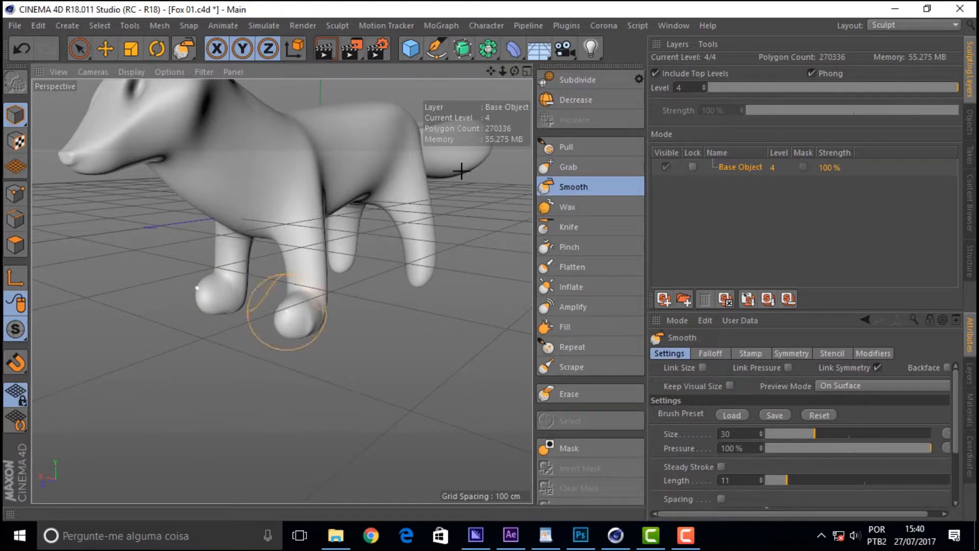
{"action": "mouse_move", "coordinate": [515, 71]}
{"action": "left_mouse_down"}
{"action": "mouse_move", "coordinate": [678, 73]}
{"action": "mouse_move", "coordinate": [571, 80]}
{"action": "mouse_move", "coordinate": [658, 75]}
{"action": "left_mouse_up"}
{"action": "left_click_drag", "start_coordinate": [203, 355], "coordinate": [201, 366]}
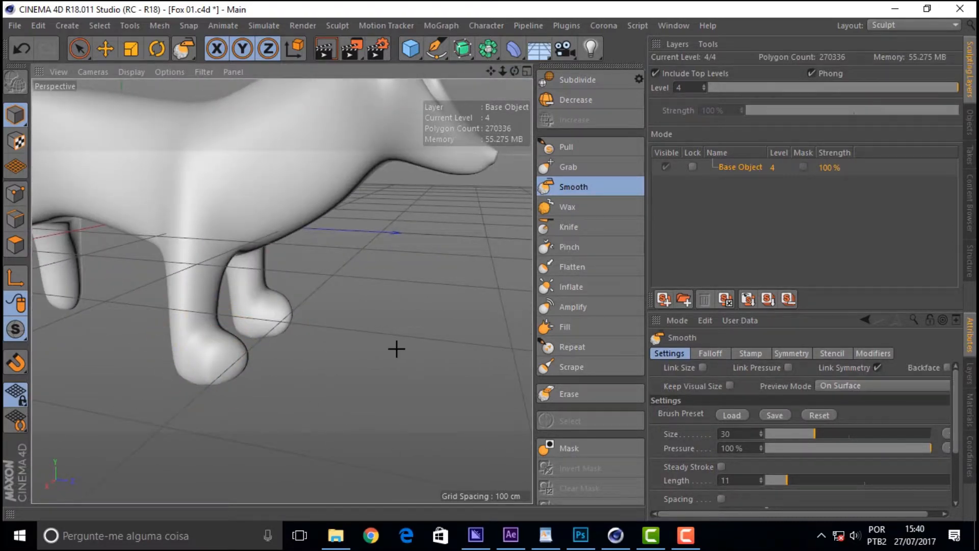
Stretch the tips of the fox's front paws forward and adjust the ankles with the Grab brush
{"action": "left_click", "coordinate": [589, 151]}
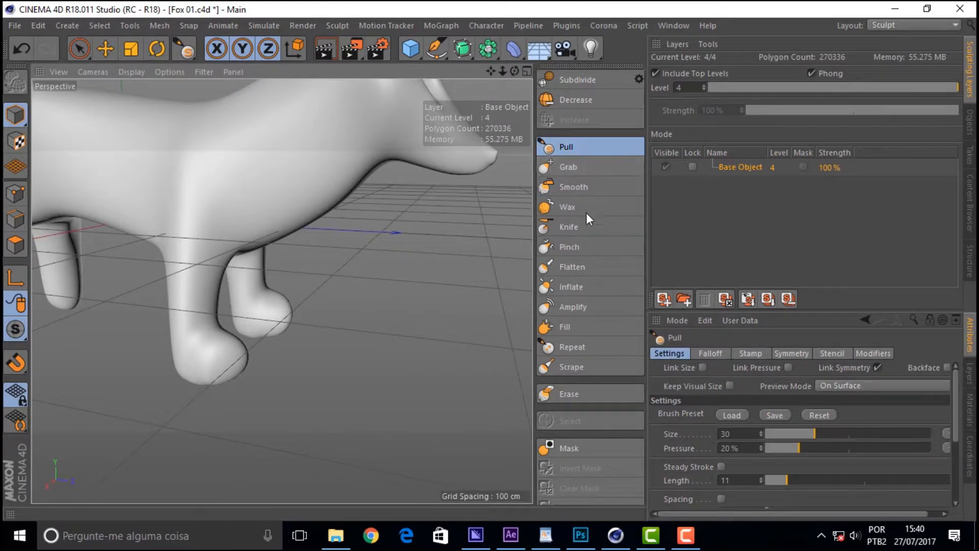
{"action": "left_click", "coordinate": [589, 167]}
{"action": "mouse_move", "coordinate": [247, 356]}
{"action": "left_mouse_down"}
{"action": "mouse_move", "coordinate": [258, 369]}
{"action": "mouse_move", "coordinate": [242, 356]}
{"action": "left_mouse_up"}
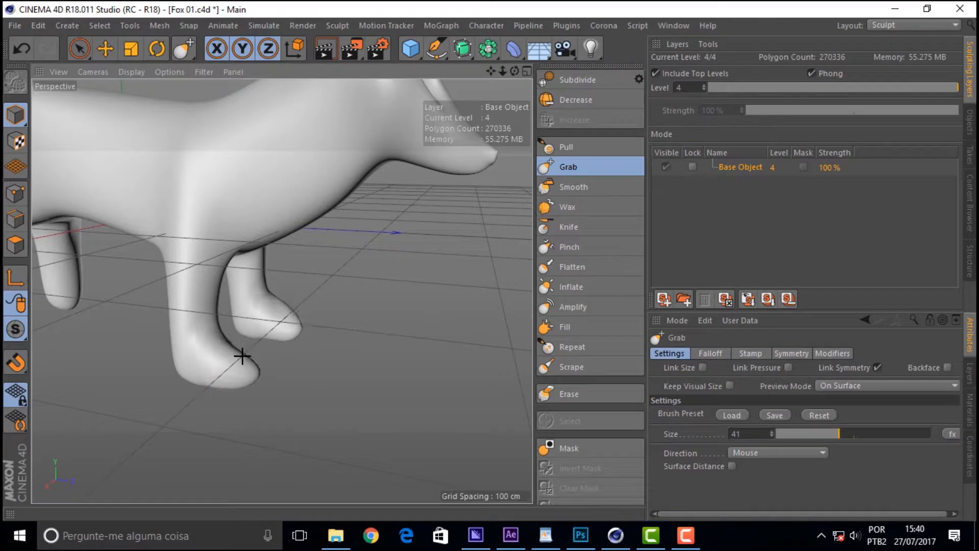
{"action": "left_click_drag", "start_coordinate": [207, 328], "coordinate": [212, 325]}
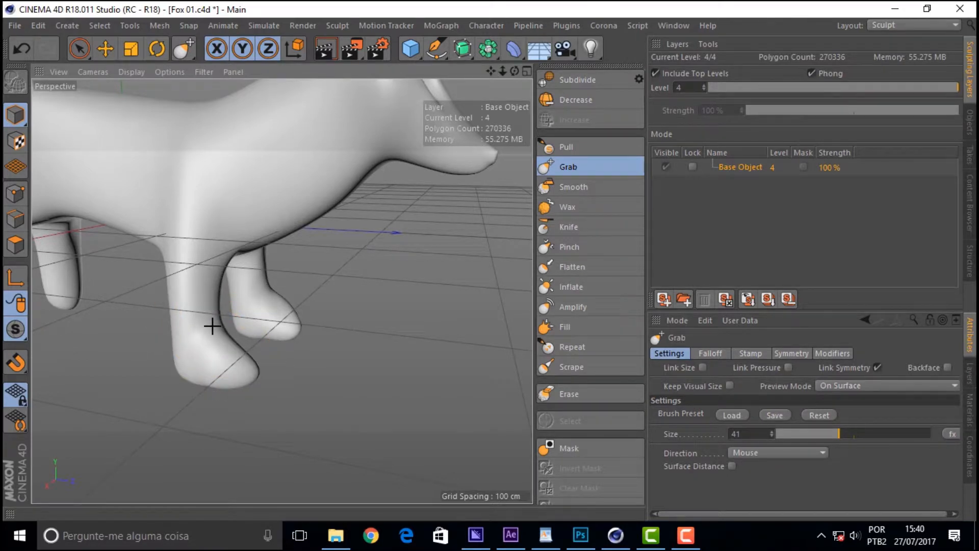
Build up long Wax ridges along the fox's flank and shoulder, undoing one stroke and adding another over the shoulder
{"action": "left_click_drag", "start_coordinate": [516, 72], "coordinate": [306, 73]}
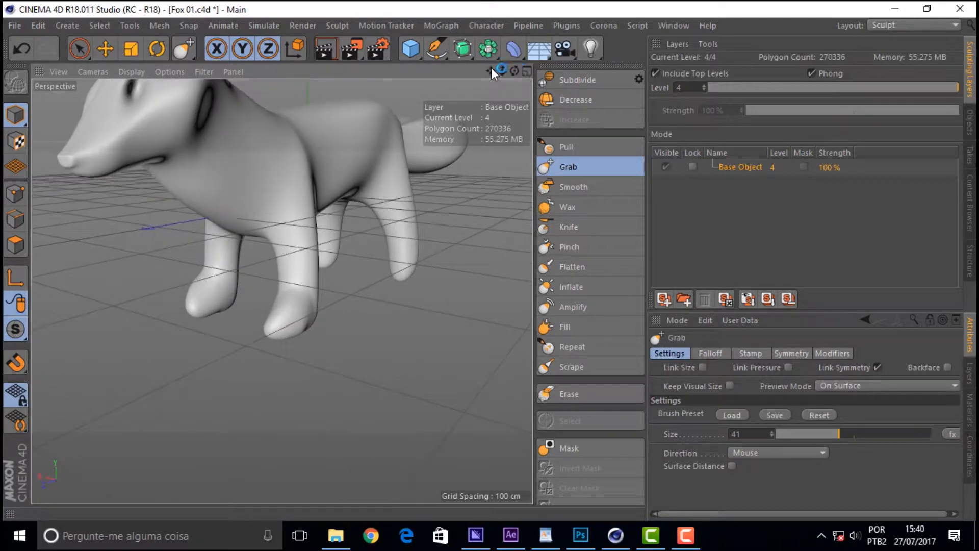
{"action": "left_click", "coordinate": [588, 184]}
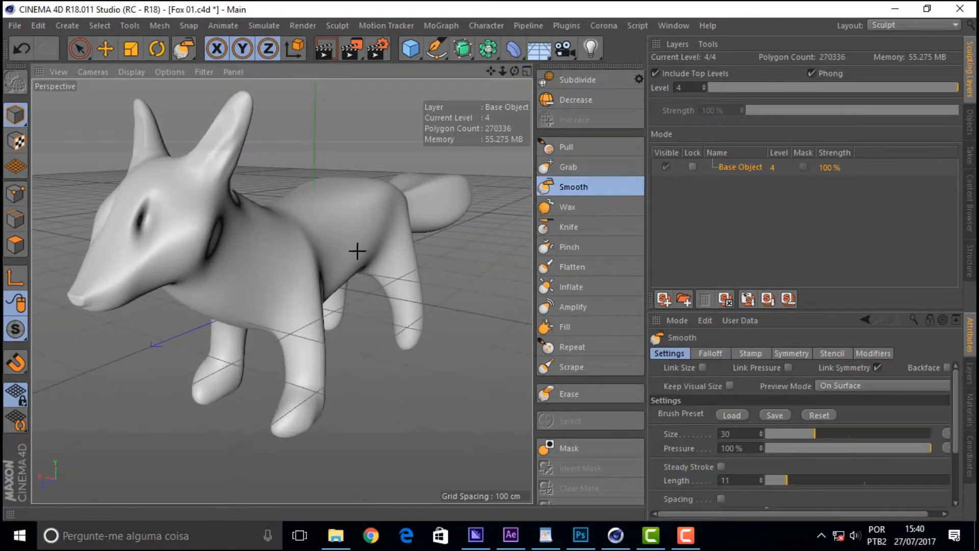
{"action": "left_click", "coordinate": [581, 207]}
{"action": "mouse_move", "coordinate": [334, 256]}
{"action": "left_mouse_down"}
{"action": "mouse_move", "coordinate": [271, 269]}
{"action": "mouse_move", "coordinate": [253, 245]}
{"action": "mouse_move", "coordinate": [362, 224]}
{"action": "mouse_move", "coordinate": [291, 263]}
{"action": "mouse_move", "coordinate": [400, 232]}
{"action": "left_mouse_up"}
{"action": "left_click_drag", "start_coordinate": [516, 71], "coordinate": [433, 79]}
{"action": "left_click_drag", "start_coordinate": [264, 224], "coordinate": [466, 245]}
{"action": "left_click_drag", "start_coordinate": [275, 268], "coordinate": [378, 271]}
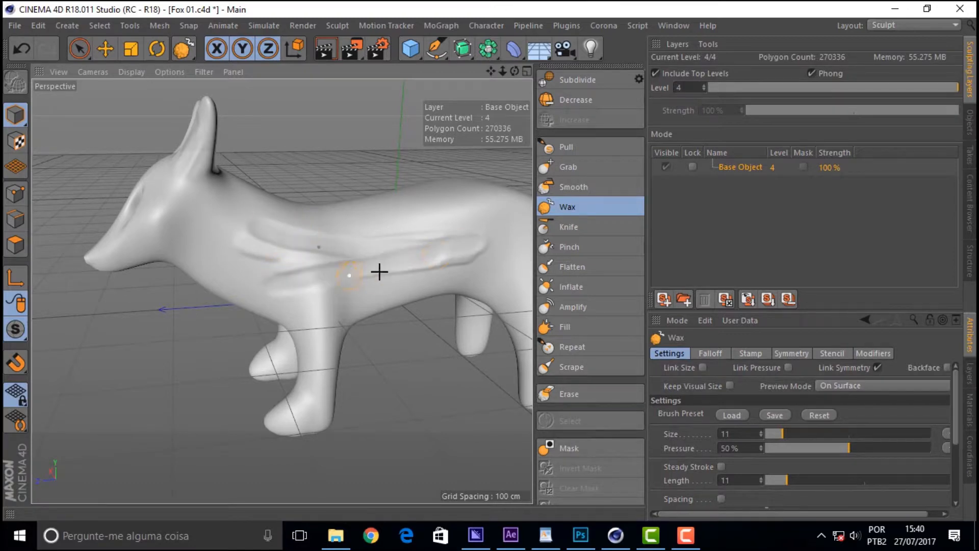
{"action": "key", "text": "ctrl+z"}
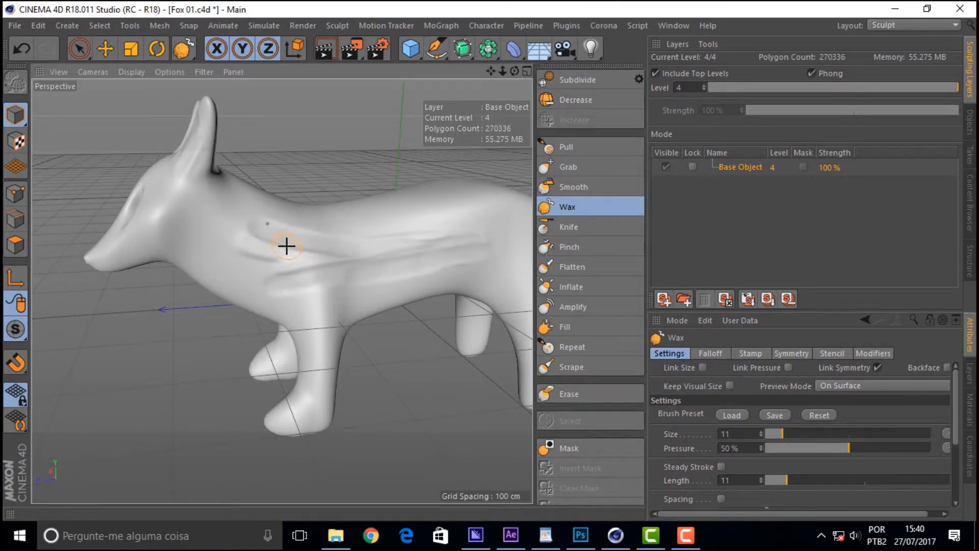
{"action": "mouse_move", "coordinate": [253, 235]}
{"action": "left_mouse_down"}
{"action": "mouse_move", "coordinate": [335, 254]}
{"action": "mouse_move", "coordinate": [313, 251]}
{"action": "left_mouse_up"}
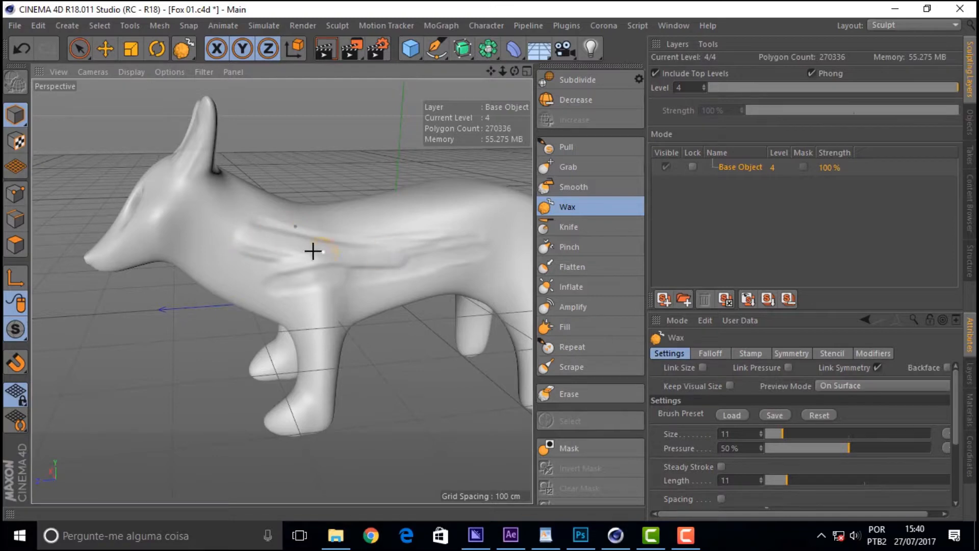
Blend the Wax ridges on the fox's shoulder and flank with the Smooth brush
{"action": "left_click", "coordinate": [587, 187]}
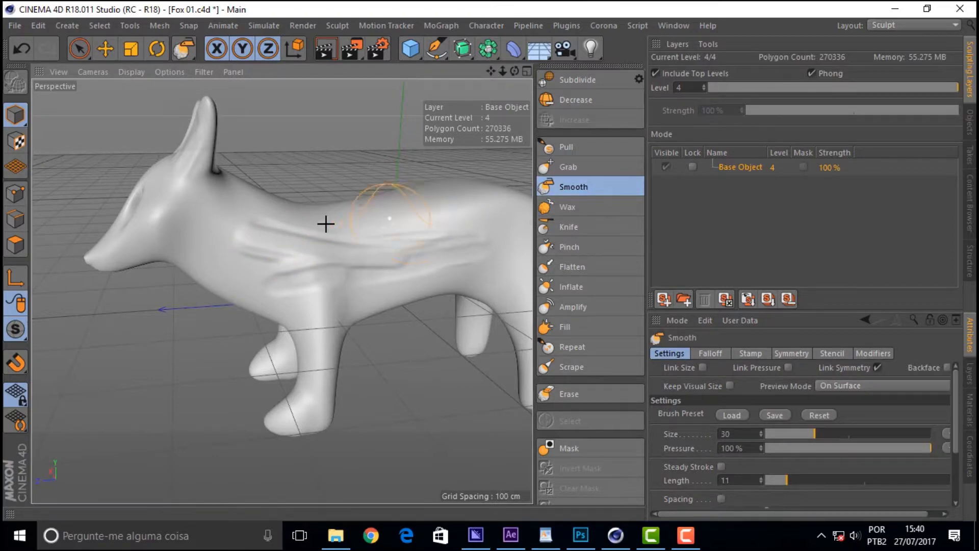
{"action": "left_click_drag", "start_coordinate": [315, 265], "coordinate": [511, 263]}
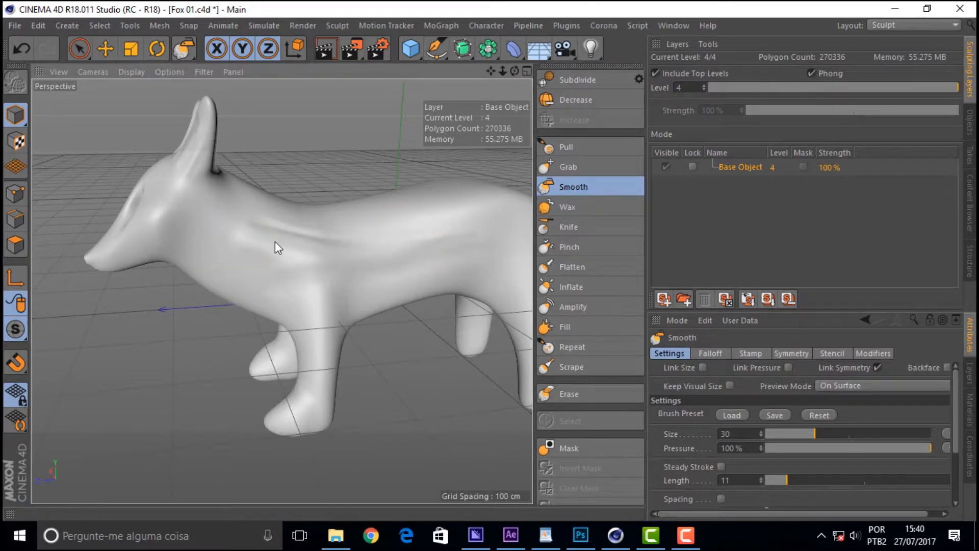
{"action": "mouse_move", "coordinate": [282, 291]}
{"action": "left_mouse_down", "text": "alt"}
{"action": "mouse_move", "coordinate": [403, 314]}
{"action": "mouse_move", "coordinate": [284, 302]}
{"action": "mouse_move", "coordinate": [373, 308]}
{"action": "mouse_move", "coordinate": [418, 129]}
{"action": "left_mouse_up", "text": "alt"}
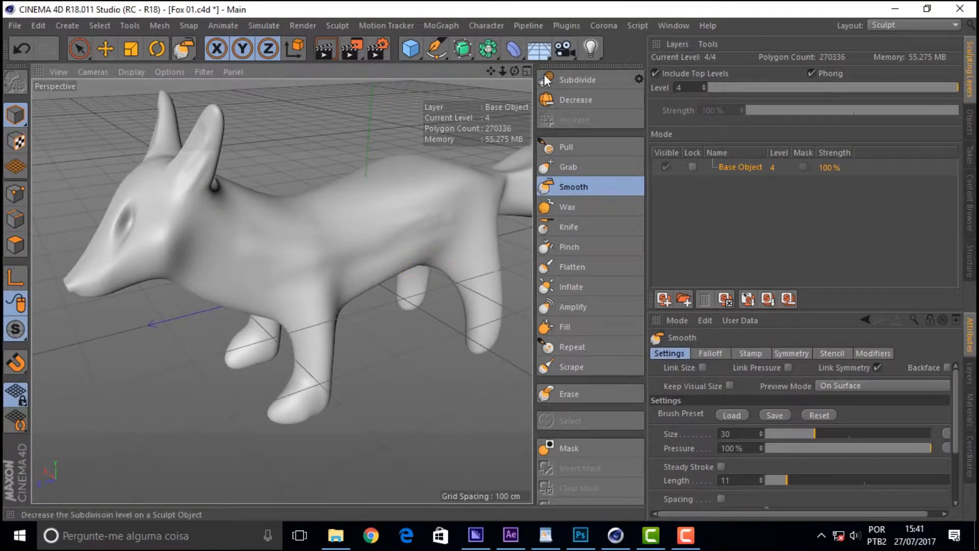
Try a Knife stroke above the fox's eyes and undo it
{"action": "left_click_drag", "start_coordinate": [504, 71], "coordinate": [536, 71]}
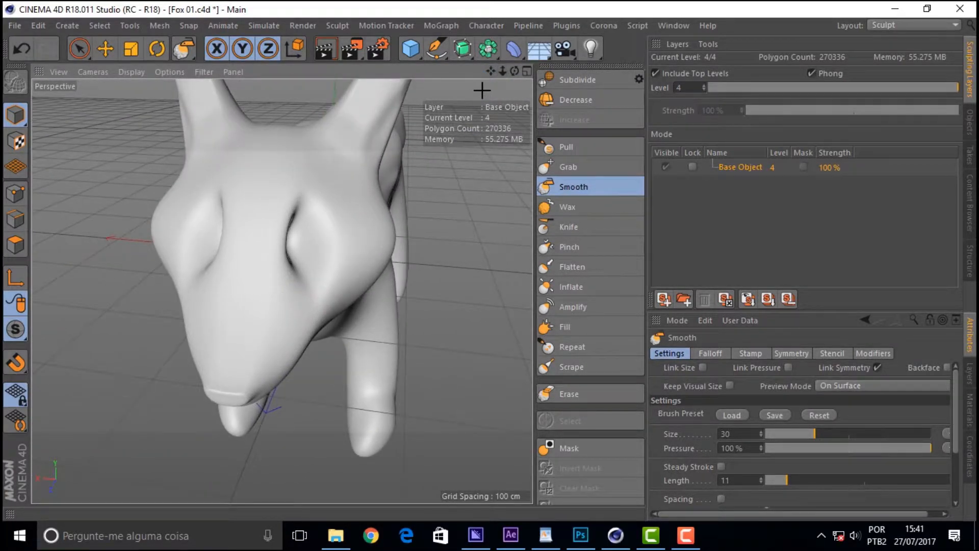
{"action": "left_click_drag", "start_coordinate": [515, 71], "coordinate": [406, 20]}
{"action": "mouse_move", "coordinate": [515, 72]}
{"action": "left_mouse_down"}
{"action": "mouse_move", "coordinate": [439, 74]}
{"action": "mouse_move", "coordinate": [518, 73]}
{"action": "mouse_move", "coordinate": [502, 74]}
{"action": "left_mouse_up"}
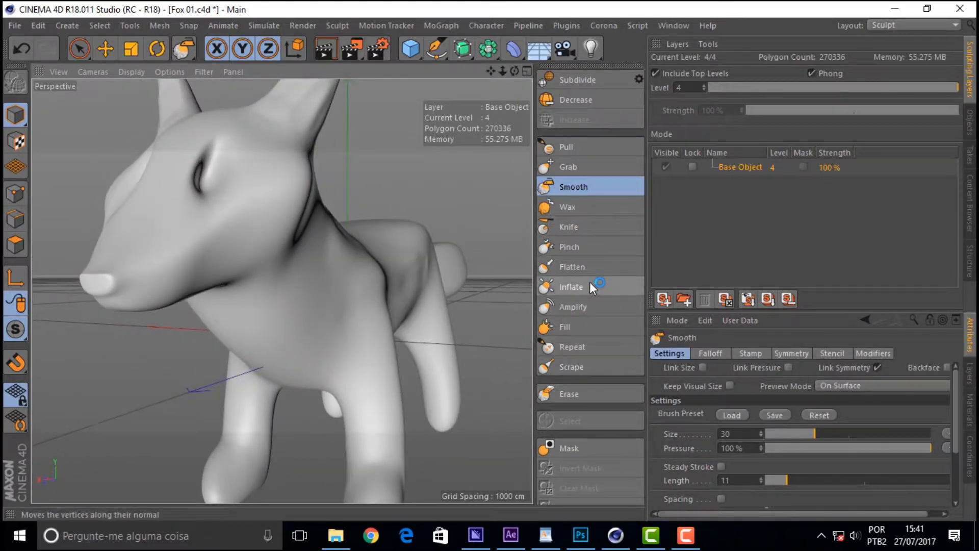
{"action": "left_click", "coordinate": [571, 227]}
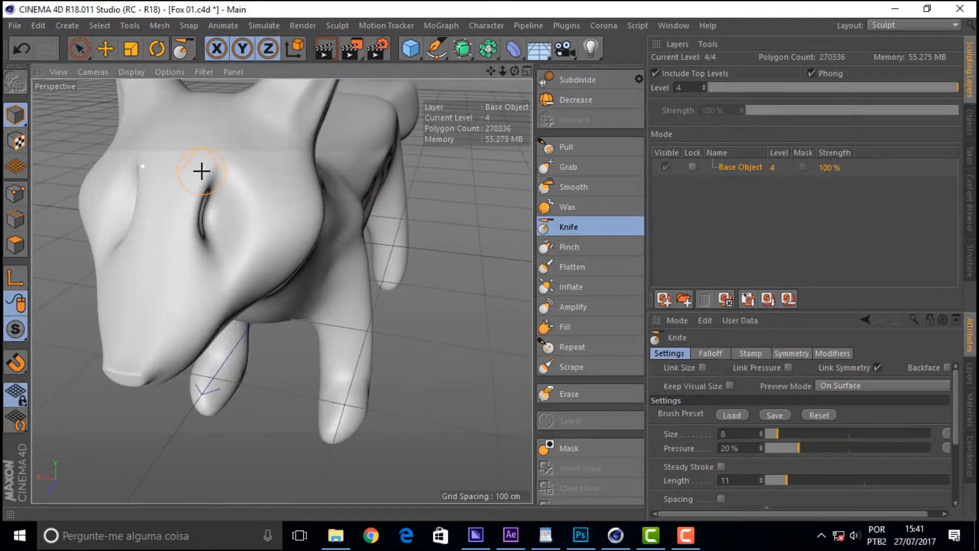
{"action": "left_click_drag", "start_coordinate": [203, 169], "coordinate": [226, 166]}
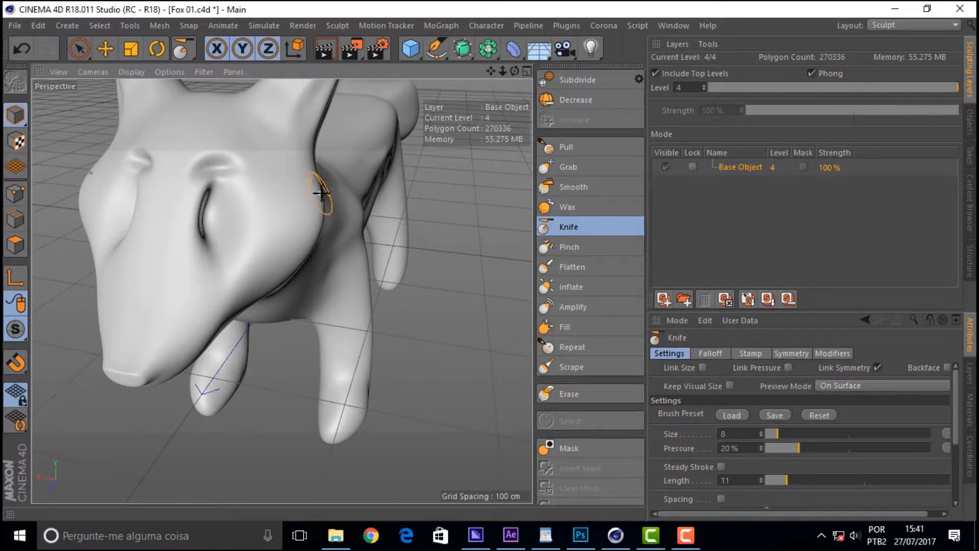
{"action": "key", "text": "ctrl+z"}
Set the Knife size to 3, redo the curved brow creases above the fox's eyes, and reduce the brush pressure to 15.3%
{"action": "left_click_drag", "start_coordinate": [775, 434], "coordinate": [772, 435]}
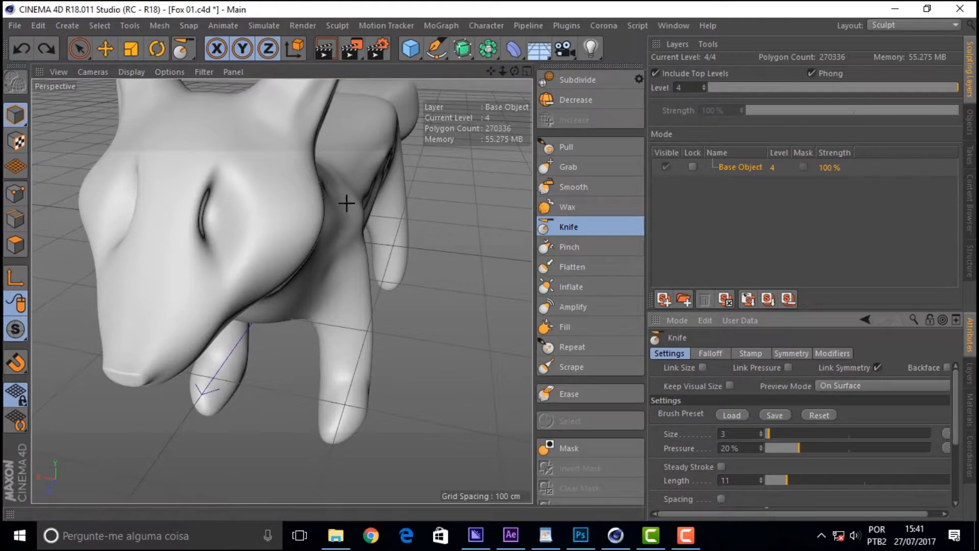
{"action": "mouse_move", "coordinate": [189, 177]}
{"action": "left_mouse_down"}
{"action": "mouse_move", "coordinate": [219, 167]}
{"action": "mouse_move", "coordinate": [255, 173]}
{"action": "left_mouse_up"}
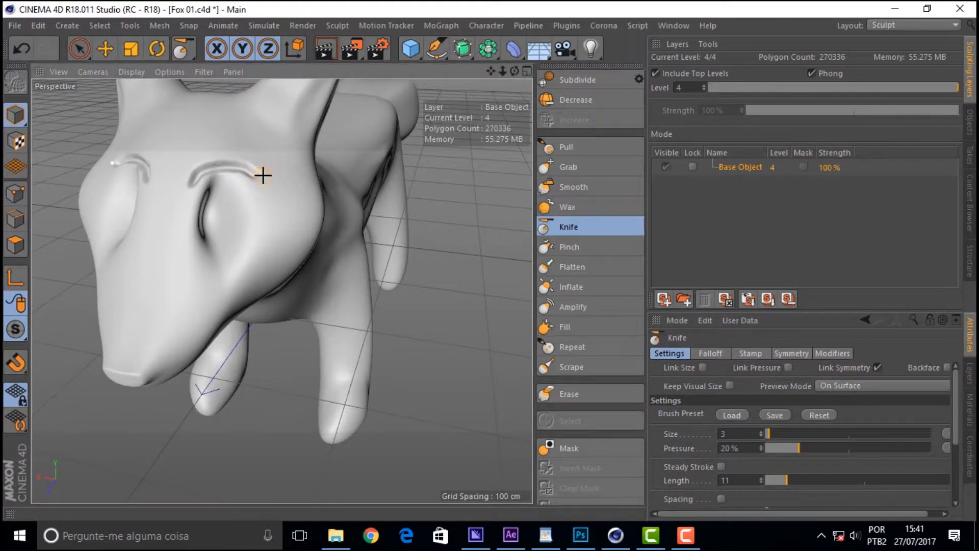
{"action": "key", "text": "ctrl+z"}
{"action": "left_click_drag", "start_coordinate": [196, 159], "coordinate": [247, 165]}
{"action": "left_click_drag", "start_coordinate": [515, 71], "coordinate": [514, 129]}
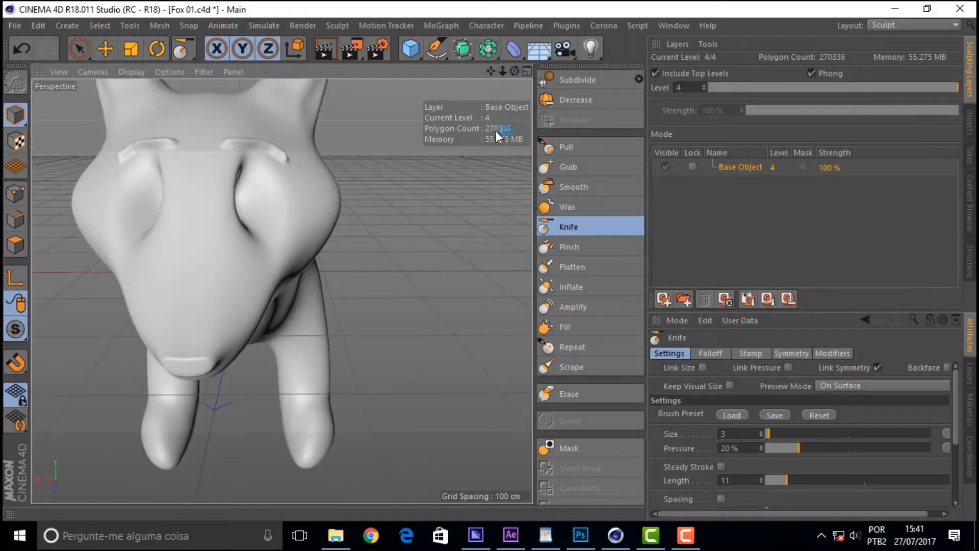
{"action": "left_click_drag", "start_coordinate": [801, 450], "coordinate": [791, 449]}
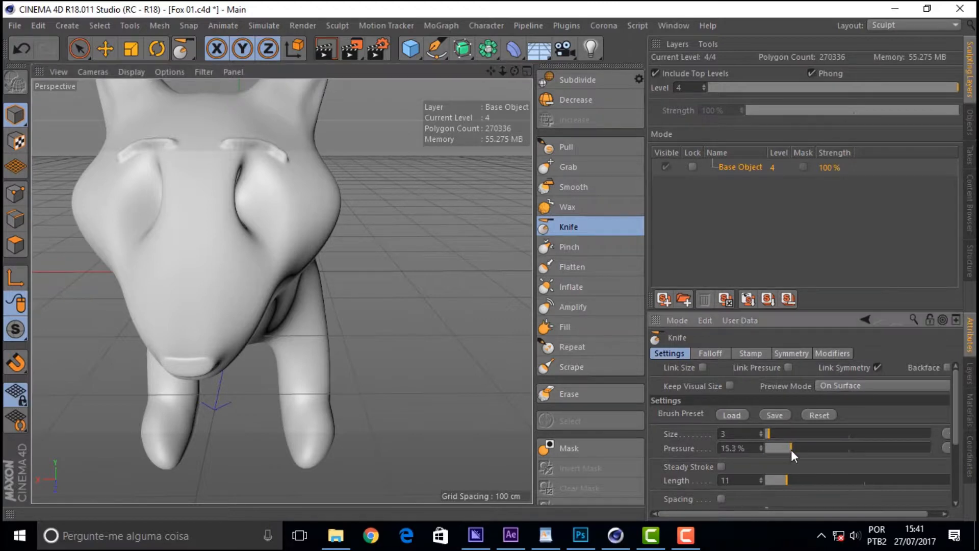
Soften the brow creases above the fox's eyes with the Smooth brush
{"action": "left_click", "coordinate": [586, 194]}
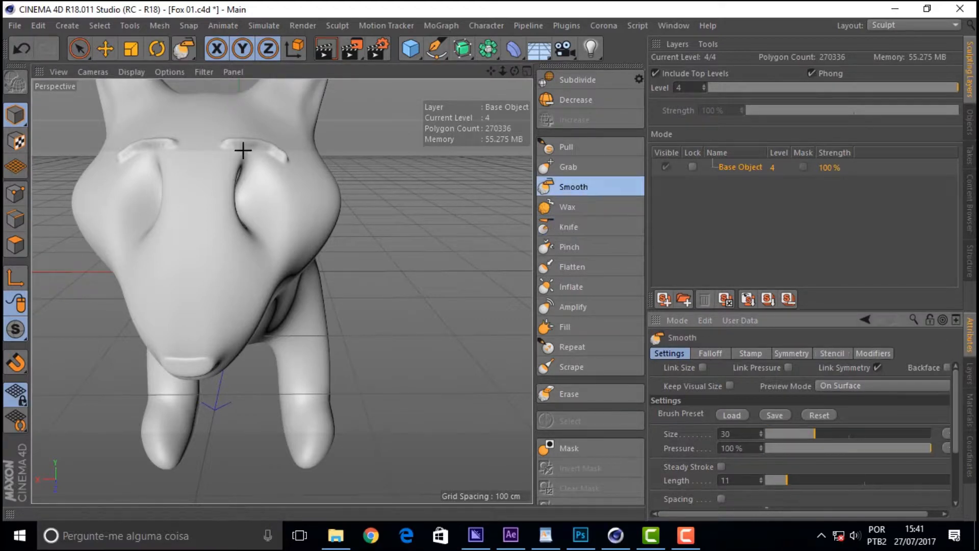
{"action": "left_click_drag", "start_coordinate": [228, 136], "coordinate": [260, 144]}
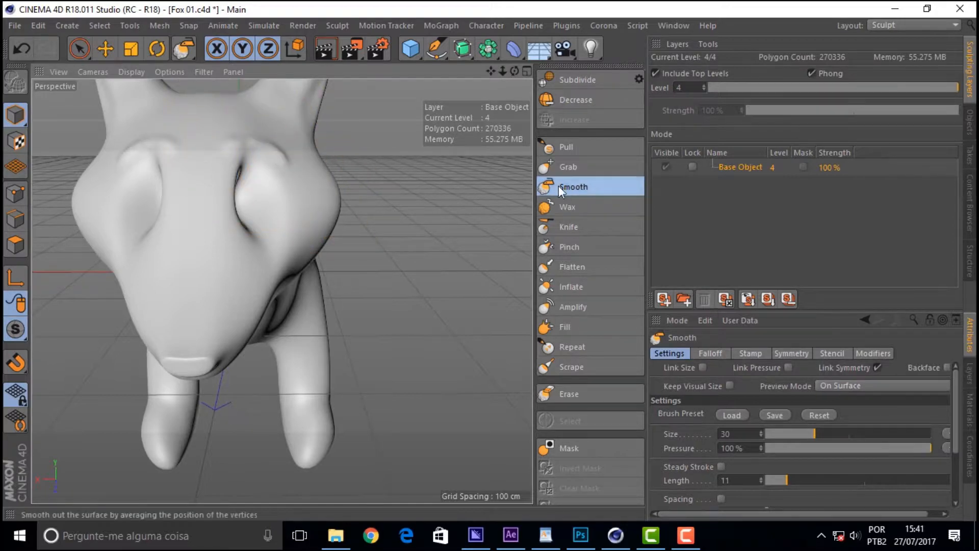
{"action": "mouse_move", "coordinate": [514, 71]}
{"action": "left_mouse_down"}
{"action": "mouse_move", "coordinate": [550, 81]}
{"action": "mouse_move", "coordinate": [533, 102]}
{"action": "mouse_move", "coordinate": [516, 90]}
{"action": "mouse_move", "coordinate": [548, 84]}
{"action": "mouse_move", "coordinate": [525, 89]}
{"action": "mouse_move", "coordinate": [536, 91]}
{"action": "mouse_move", "coordinate": [528, 97]}
{"action": "mouse_move", "coordinate": [518, 86]}
{"action": "mouse_move", "coordinate": [526, 77]}
{"action": "mouse_move", "coordinate": [538, 85]}
{"action": "mouse_move", "coordinate": [486, 96]}
{"action": "left_mouse_up"}
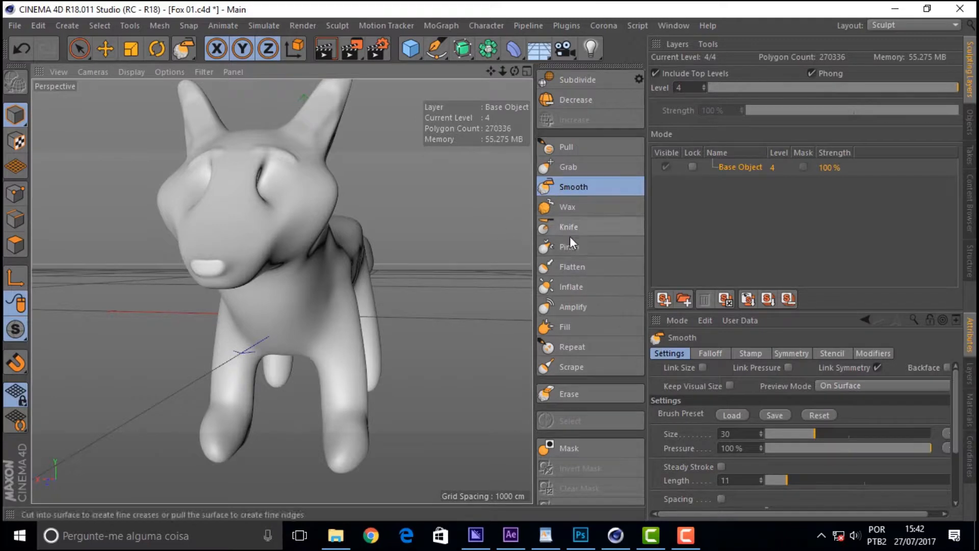
{"action": "mouse_move", "coordinate": [275, 289]}
{"action": "left_mouse_down", "text": "alt"}
{"action": "mouse_move", "coordinate": [224, 288]}
{"action": "mouse_move", "coordinate": [282, 291]}
{"action": "left_mouse_up", "text": "alt"}
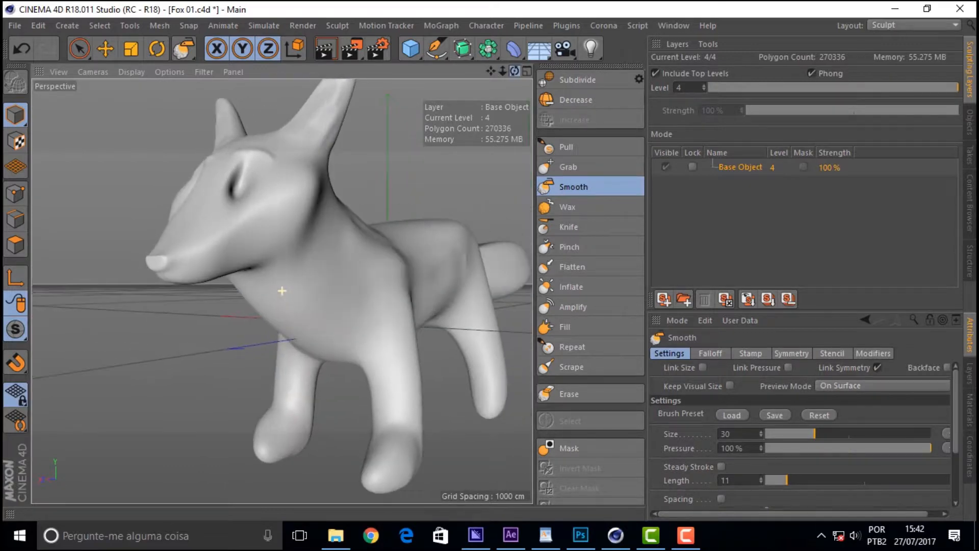
{"action": "left_click_drag", "start_coordinate": [514, 71], "coordinate": [514, 71]}
{"action": "left_click_drag", "start_coordinate": [282, 290], "coordinate": [247, 234], "text": "alt"}
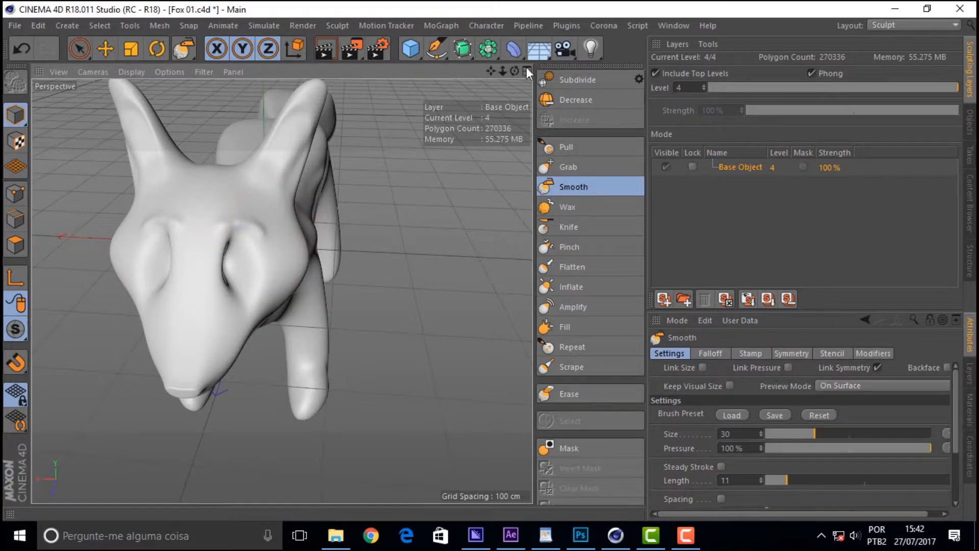
Carve curved eyelid creases along the inner and outer edges of the fox's eyes with the Knife brush
{"action": "mouse_move", "coordinate": [504, 70]}
{"action": "left_mouse_down"}
{"action": "mouse_move", "coordinate": [280, 289]}
{"action": "mouse_move", "coordinate": [232, 160]}
{"action": "mouse_move", "coordinate": [212, 210]}
{"action": "mouse_move", "coordinate": [219, 219]}
{"action": "mouse_move", "coordinate": [228, 203]}
{"action": "left_mouse_up"}
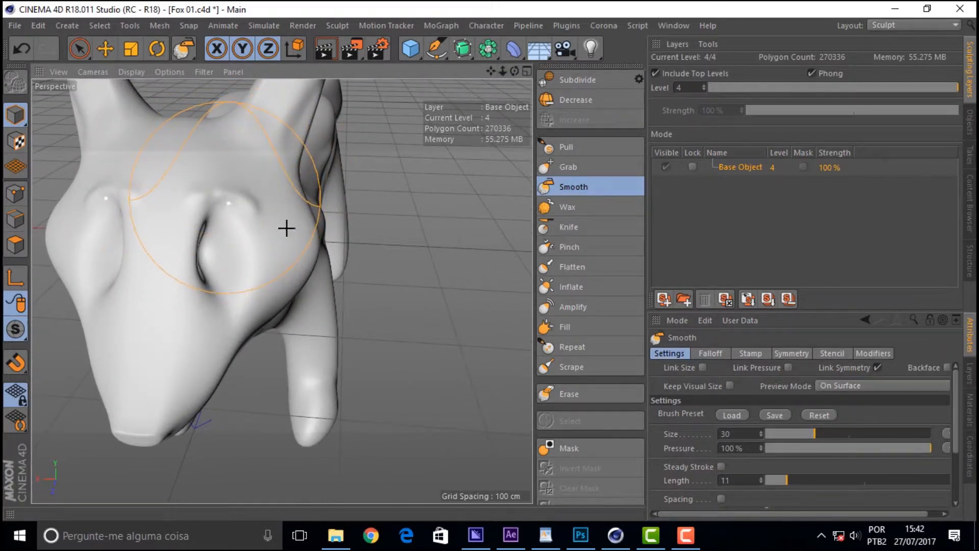
{"action": "left_click", "coordinate": [569, 228]}
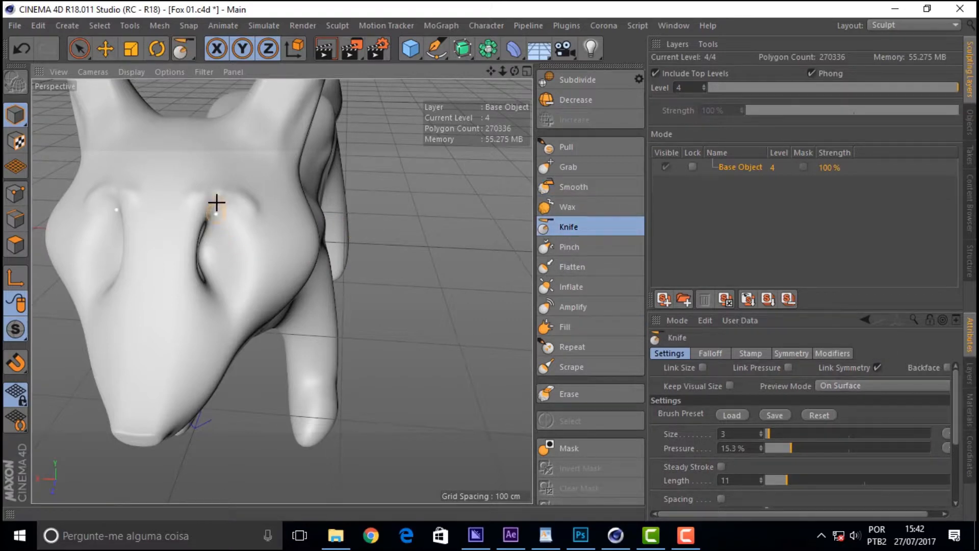
{"action": "mouse_move", "coordinate": [225, 202]}
{"action": "left_mouse_down"}
{"action": "mouse_move", "coordinate": [190, 240]}
{"action": "mouse_move", "coordinate": [209, 294]}
{"action": "left_mouse_up"}
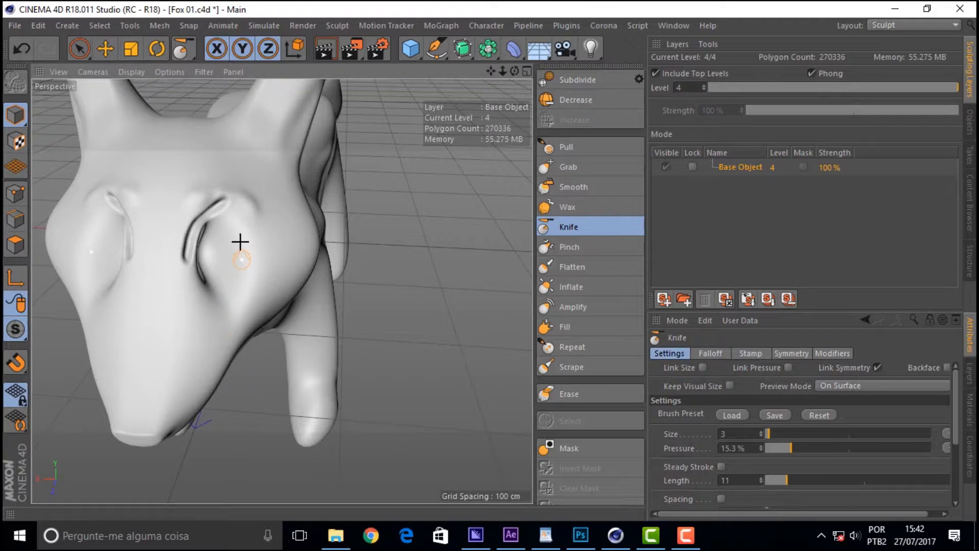
{"action": "left_click_drag", "start_coordinate": [210, 266], "coordinate": [238, 225]}
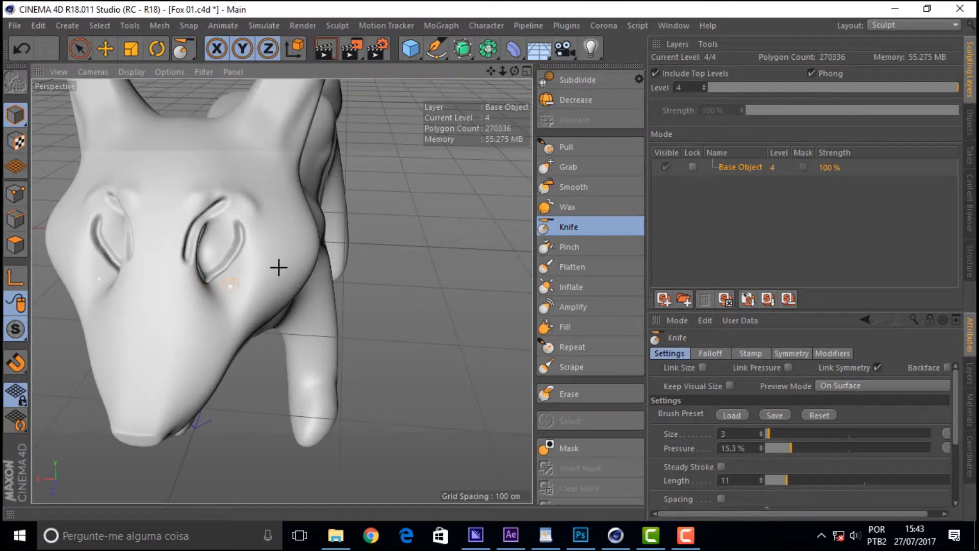
Set the Smooth brush size to 23 and soften the carved creases around the fox's eyes
{"action": "left_click", "coordinate": [579, 187]}
{"action": "left_click_drag", "start_coordinate": [238, 196], "coordinate": [227, 208]}
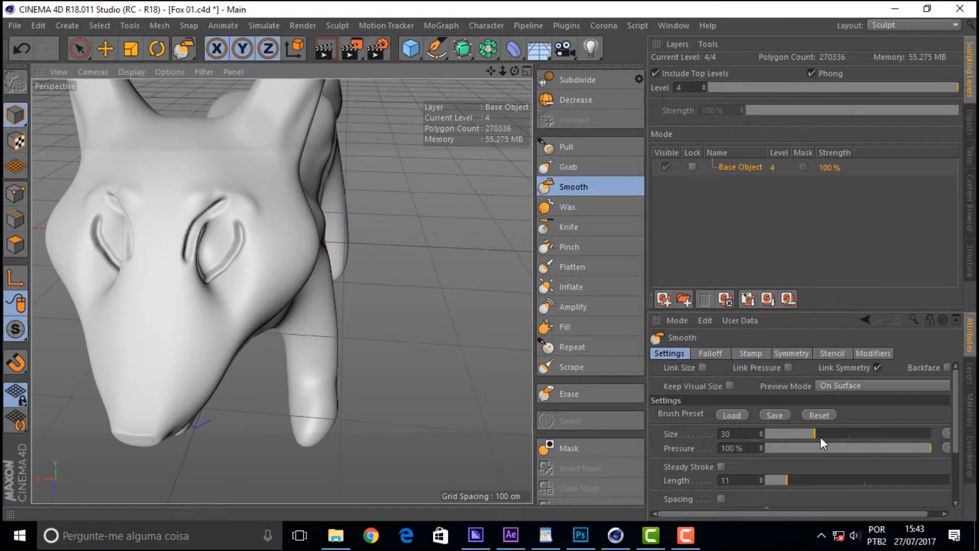
{"action": "left_click", "coordinate": [804, 435]}
{"action": "mouse_move", "coordinate": [218, 202]}
{"action": "left_mouse_down"}
{"action": "mouse_move", "coordinate": [187, 262]}
{"action": "mouse_move", "coordinate": [219, 278]}
{"action": "mouse_move", "coordinate": [252, 240]}
{"action": "left_mouse_up"}
Activate the Pull brush and examine its stencil, modifier, symmetry, stamp and falloff settings
{"action": "left_click_drag", "start_coordinate": [515, 71], "coordinate": [280, 286]}
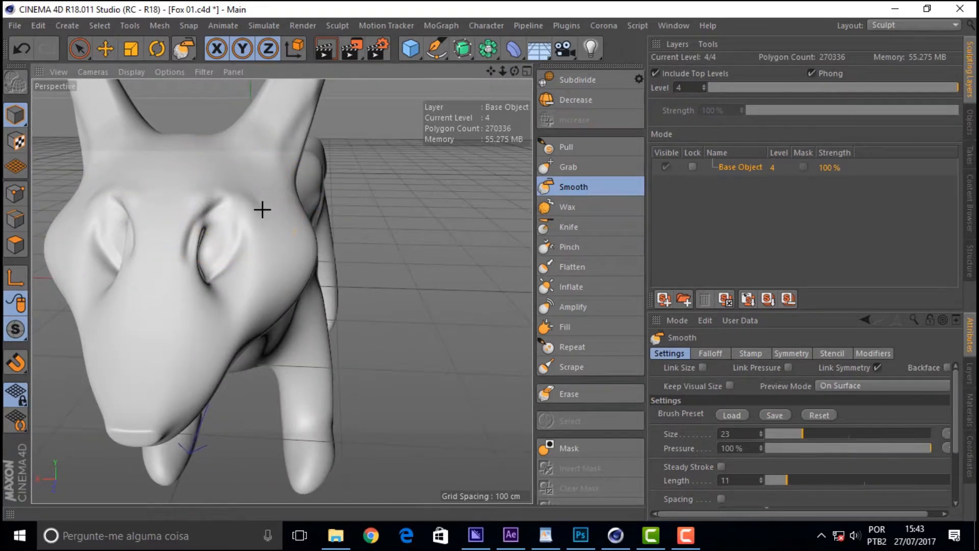
{"action": "left_click_drag", "start_coordinate": [515, 71], "coordinate": [282, 291]}
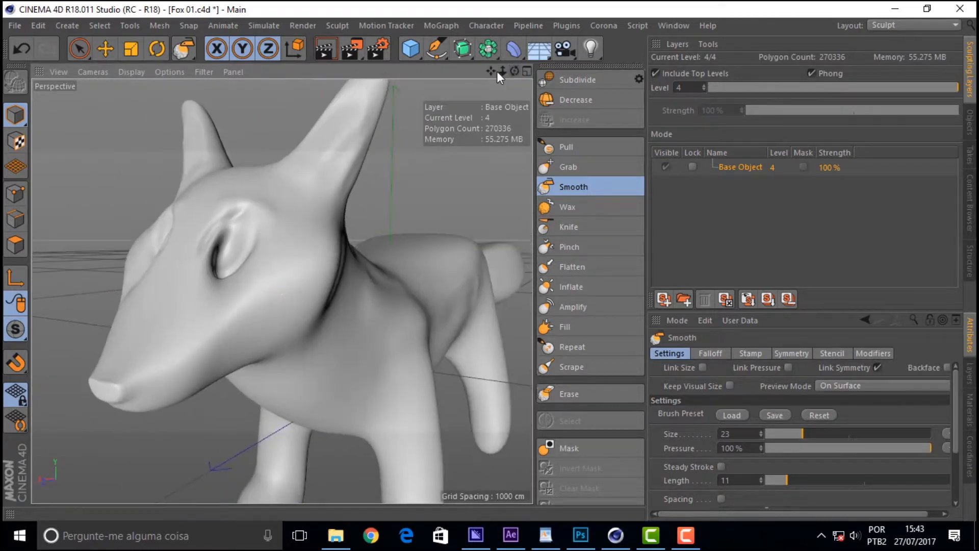
{"action": "left_click_drag", "start_coordinate": [503, 72], "coordinate": [282, 291]}
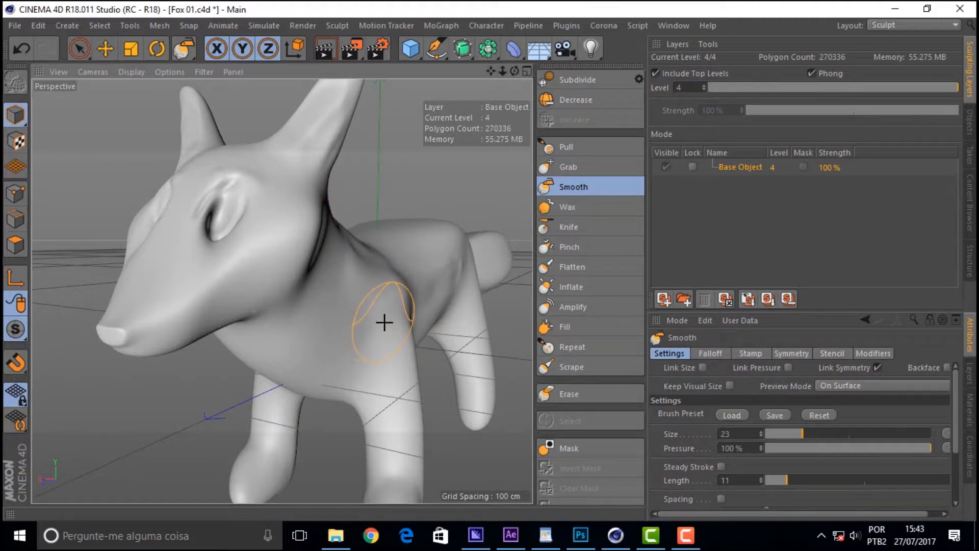
{"action": "left_click", "coordinate": [582, 146]}
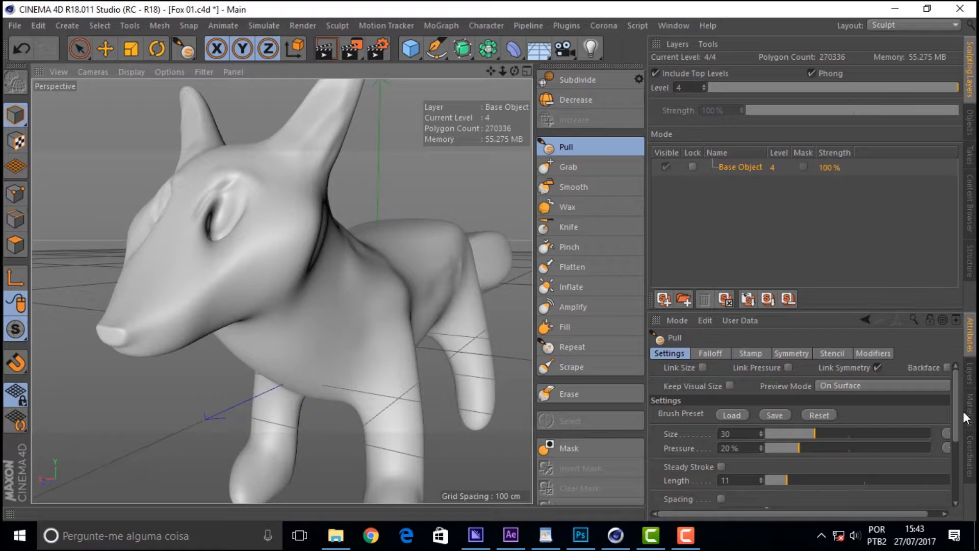
{"action": "mouse_move", "coordinate": [957, 404]}
{"action": "left_mouse_down"}
{"action": "mouse_move", "coordinate": [961, 463]}
{"action": "mouse_move", "coordinate": [954, 403]}
{"action": "left_mouse_up"}
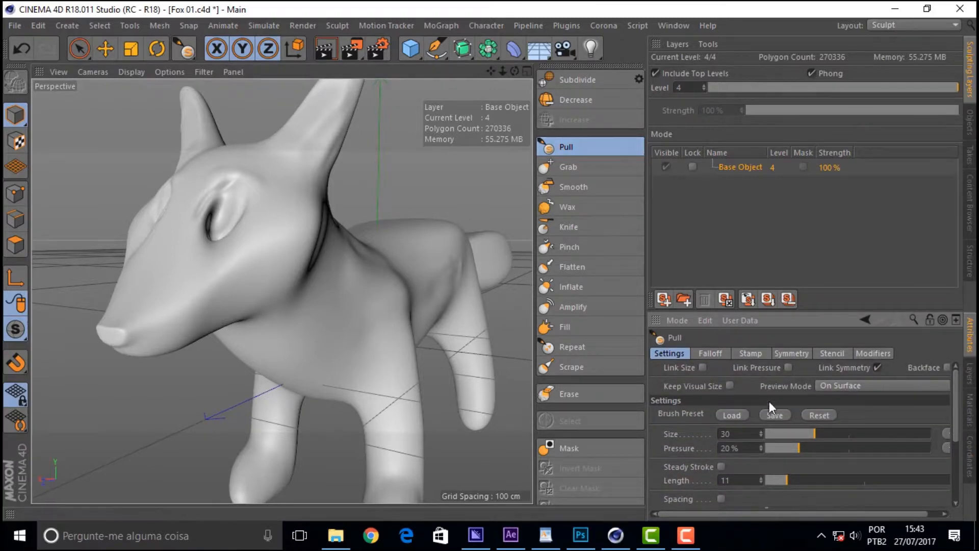
{"action": "left_click", "coordinate": [833, 353]}
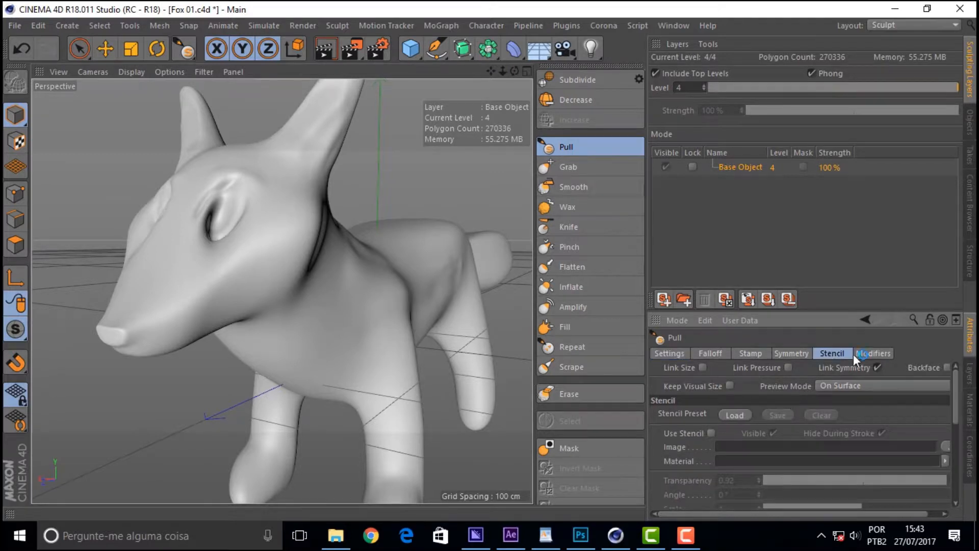
{"action": "left_click", "coordinate": [870, 354]}
{"action": "left_click", "coordinate": [780, 353]}
{"action": "left_click", "coordinate": [745, 354]}
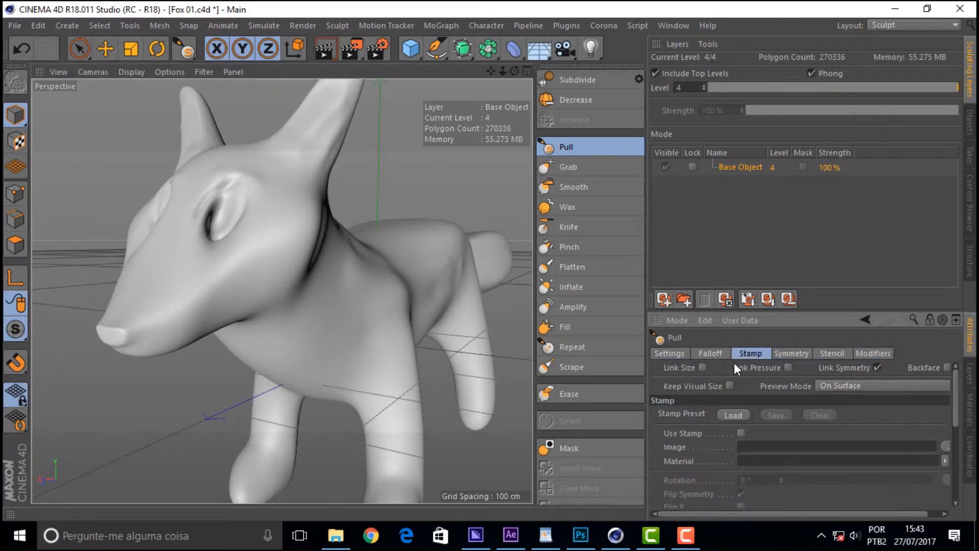
{"action": "left_click", "coordinate": [713, 354]}
{"action": "scroll", "coordinate": [958, 413], "scroll_direction": "down", "scroll_amount": 2}
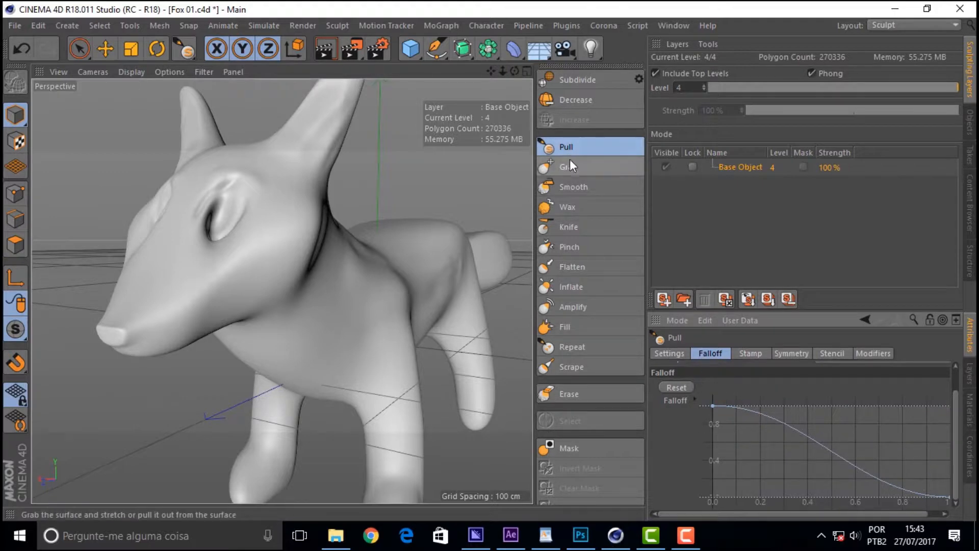
Check which stamp and stencil presets are available for the Pull brush
{"action": "left_click", "coordinate": [760, 354]}
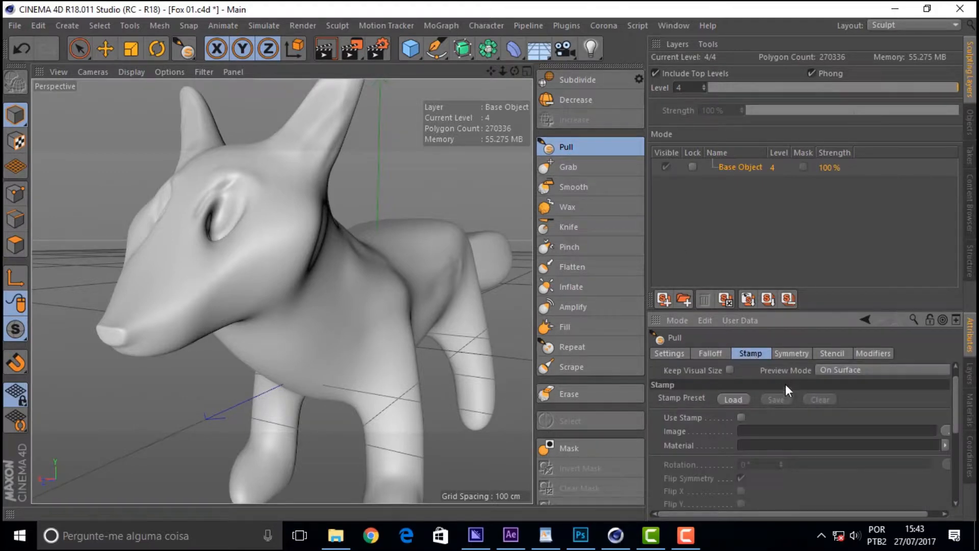
{"action": "left_click", "coordinate": [729, 401]}
{"action": "left_click", "coordinate": [853, 265]}
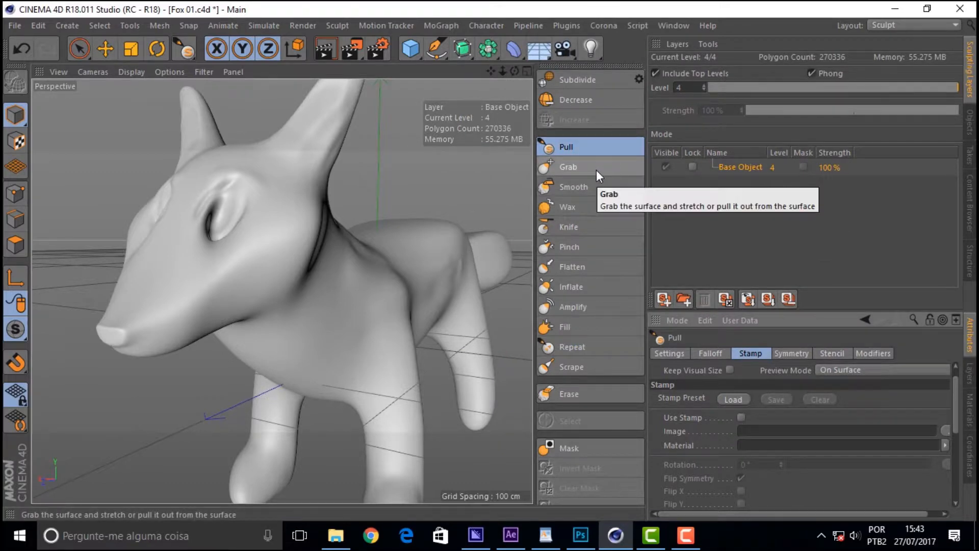
{"action": "left_click", "coordinate": [830, 354]}
{"action": "left_click", "coordinate": [737, 398]}
{"action": "left_click", "coordinate": [809, 368]}
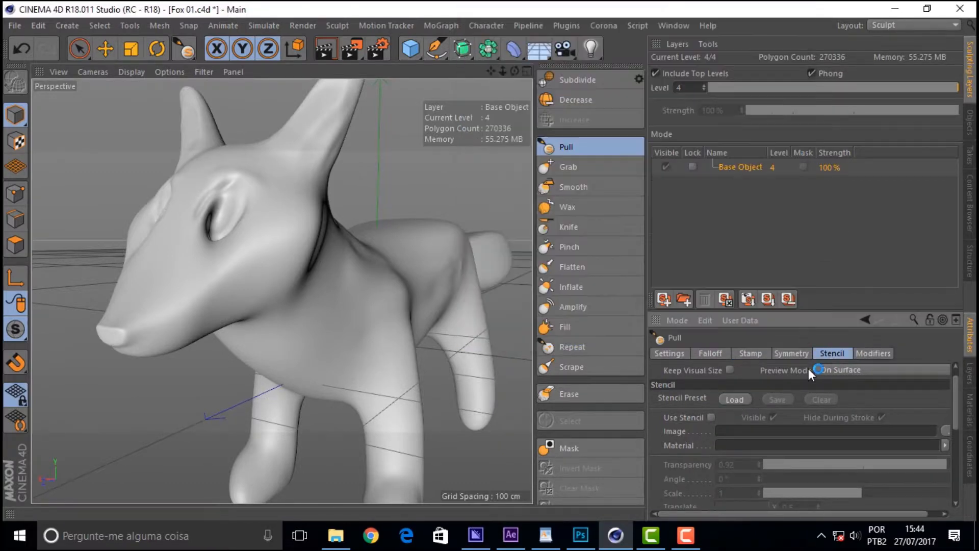
{"action": "left_click", "coordinate": [751, 353]}
{"action": "left_click", "coordinate": [735, 400]}
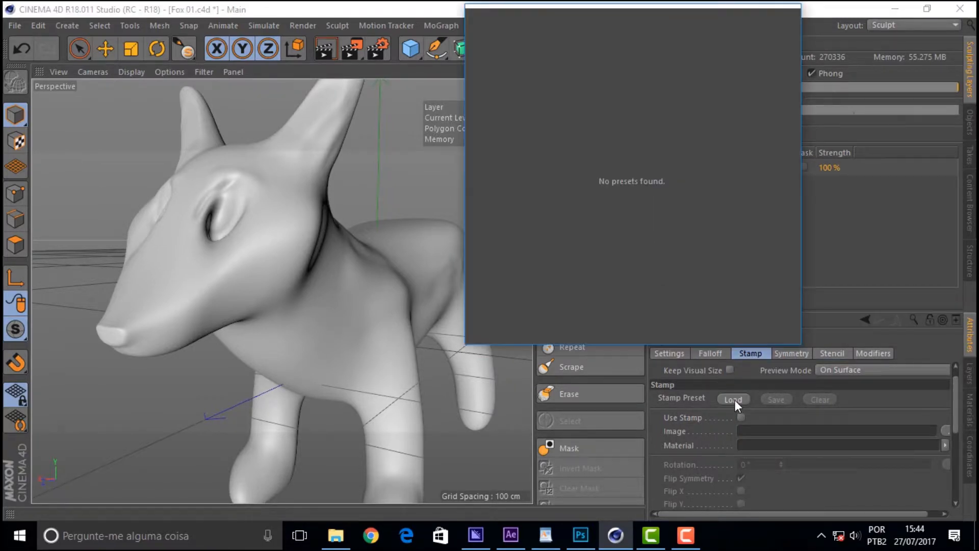
{"action": "left_click", "coordinate": [709, 352]}
{"action": "left_click", "coordinate": [662, 357]}
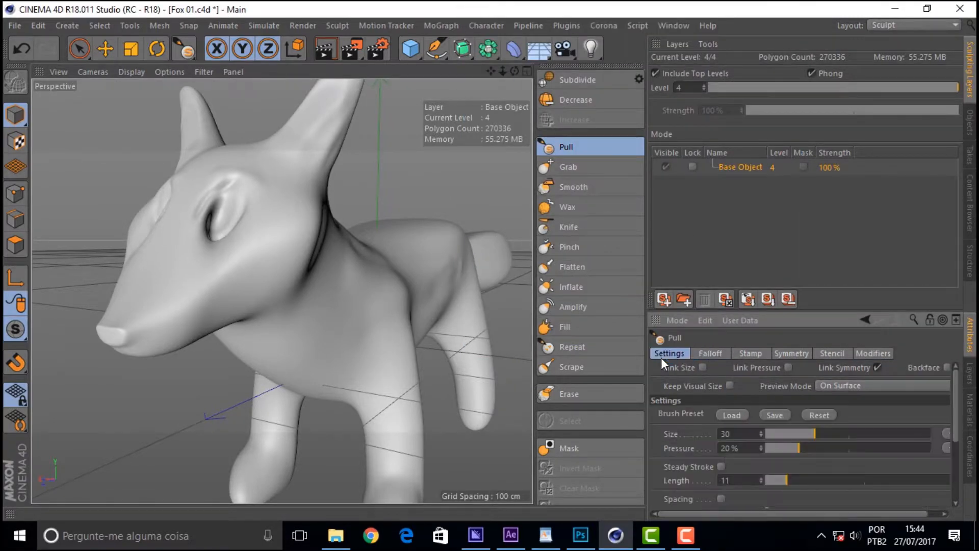
Load a capstan_screw brush preset for the Pull brush and set its size to 16
{"action": "left_click", "coordinate": [744, 416]}
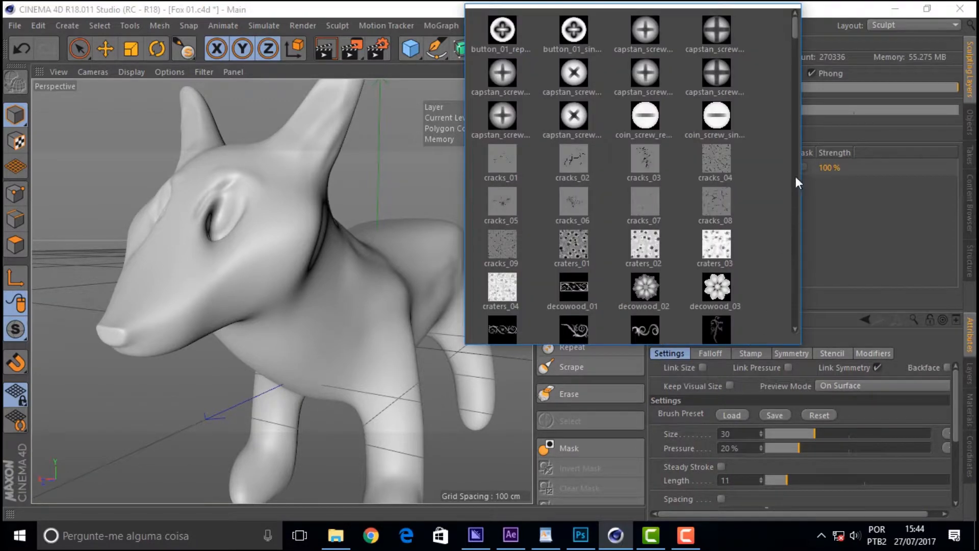
{"action": "left_click", "coordinate": [654, 72]}
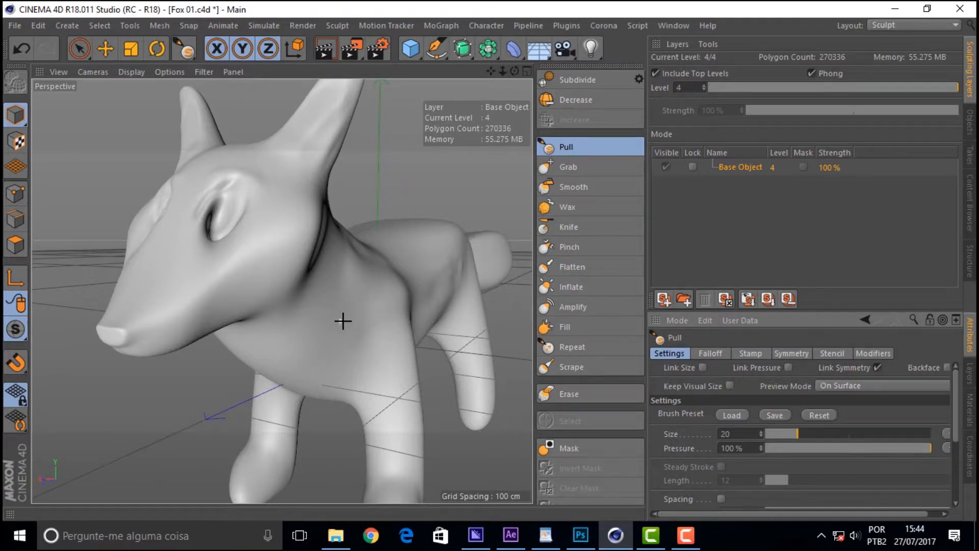
{"action": "left_click_drag", "start_coordinate": [800, 433], "coordinate": [792, 433]}
Enable X (YZ) symmetry for the Pull brush and stamp two screw heads on each side of the fox's chest
{"action": "left_click_drag", "start_coordinate": [513, 69], "coordinate": [280, 292]}
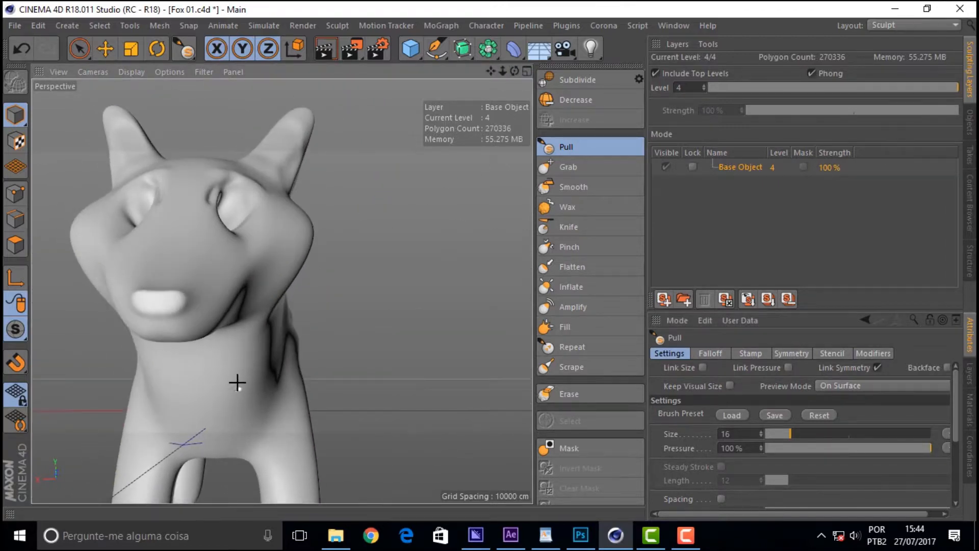
{"action": "left_click", "coordinate": [793, 353]}
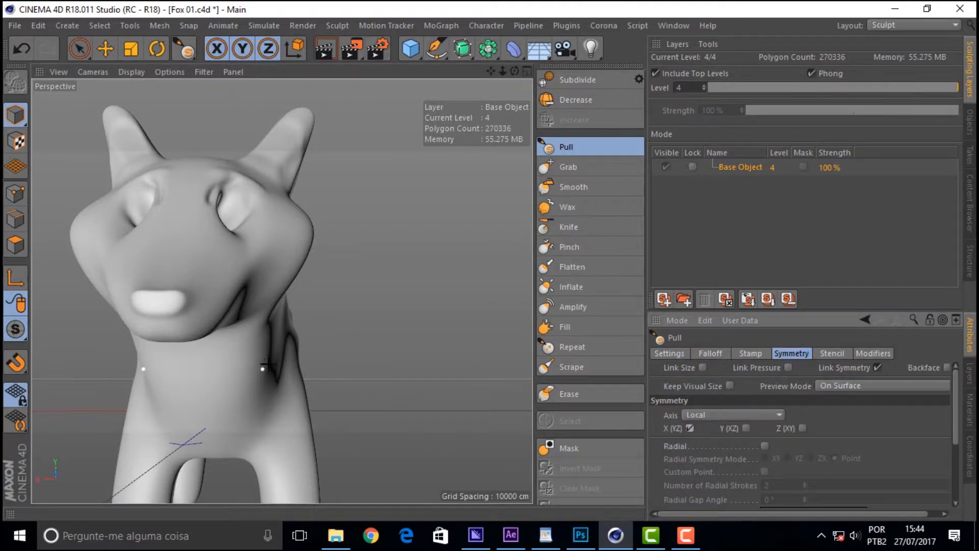
{"action": "left_click_drag", "start_coordinate": [259, 362], "coordinate": [271, 387]}
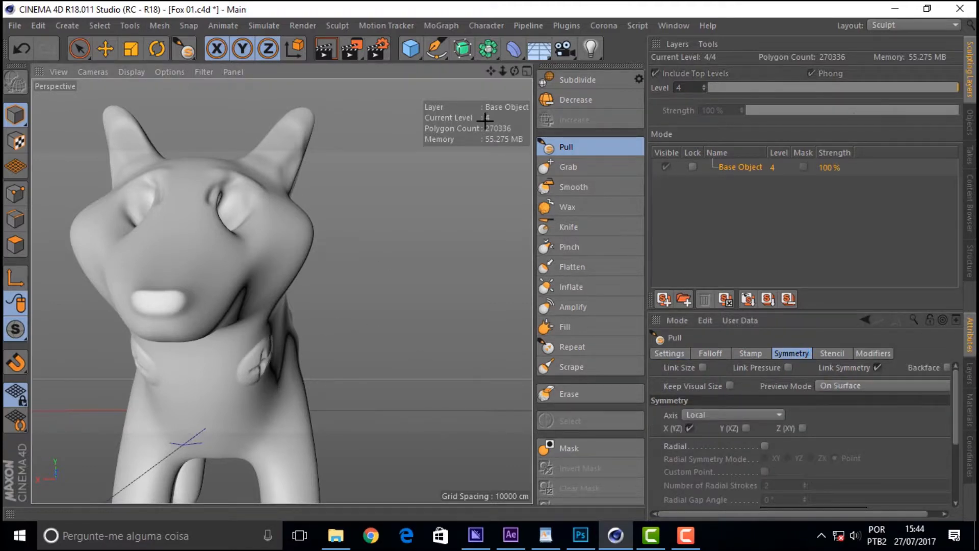
{"action": "left_click_drag", "start_coordinate": [515, 71], "coordinate": [474, 73]}
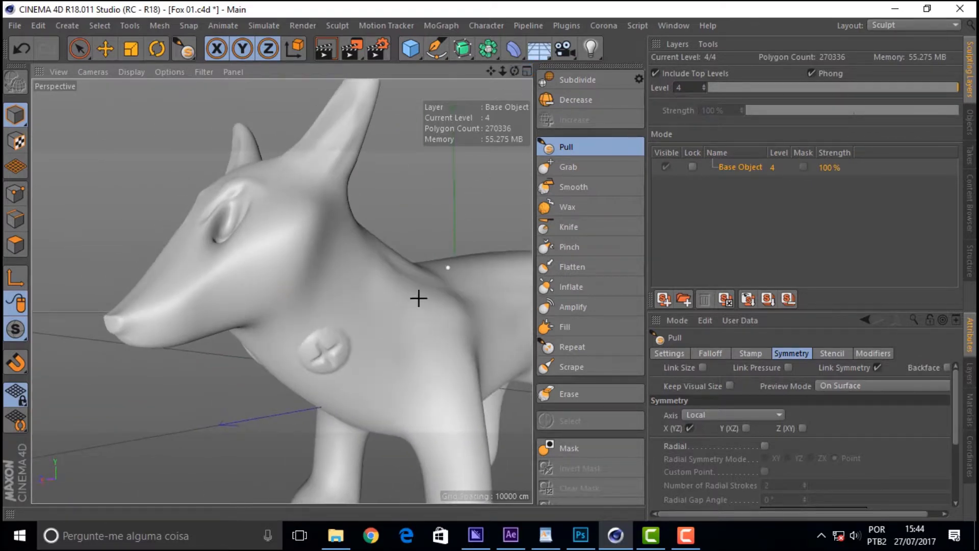
{"action": "left_click_drag", "start_coordinate": [379, 334], "coordinate": [388, 346]}
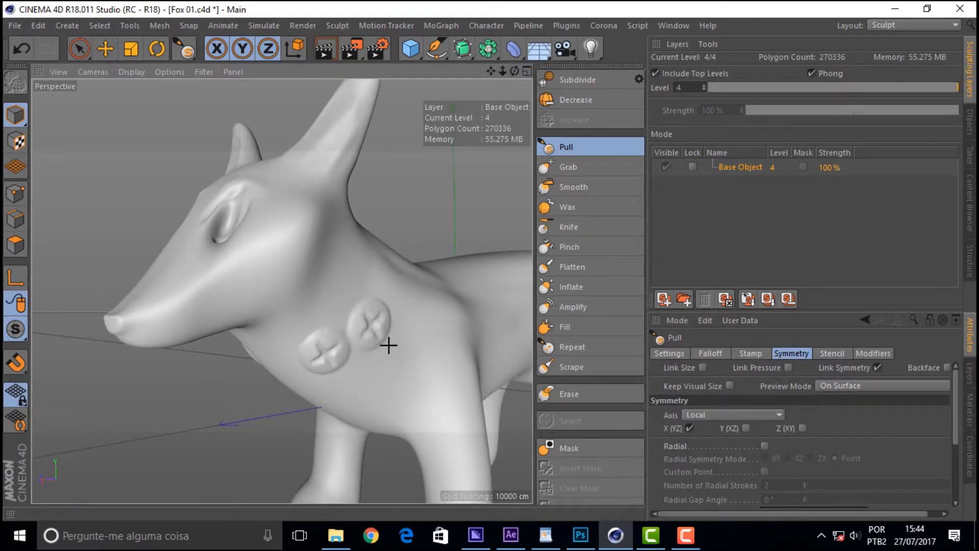
{"action": "mouse_move", "coordinate": [515, 69]}
{"action": "left_mouse_down"}
{"action": "mouse_move", "coordinate": [556, 71]}
{"action": "mouse_move", "coordinate": [505, 68]}
{"action": "left_mouse_up"}
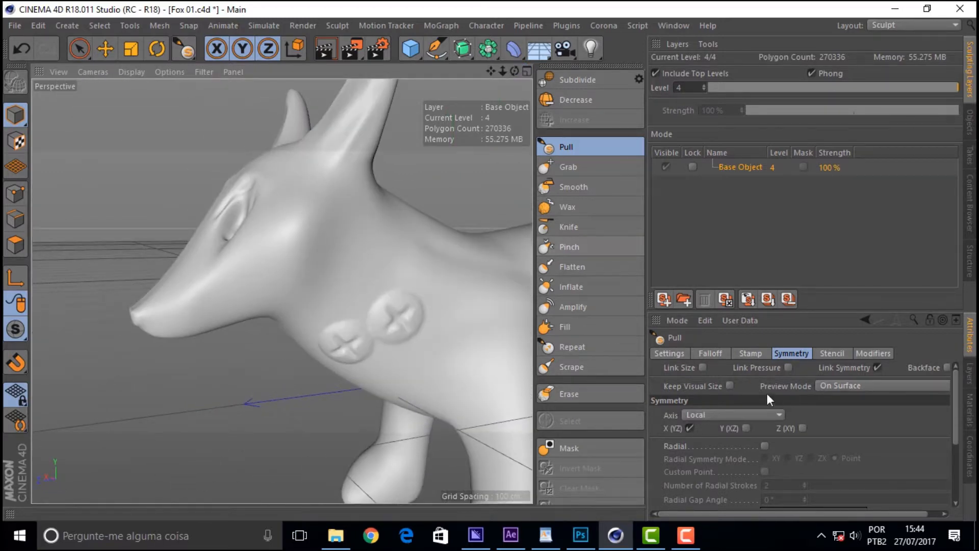
Recheck the stencil and stamp preset lists for the Pull brush
{"action": "left_click", "coordinate": [832, 353]}
{"action": "left_click", "coordinate": [736, 415]}
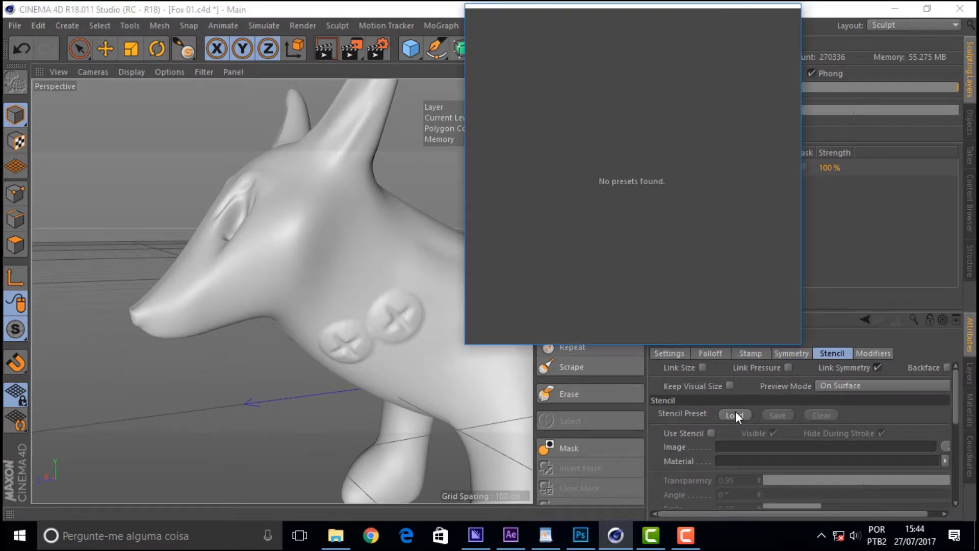
{"action": "left_click", "coordinate": [833, 109]}
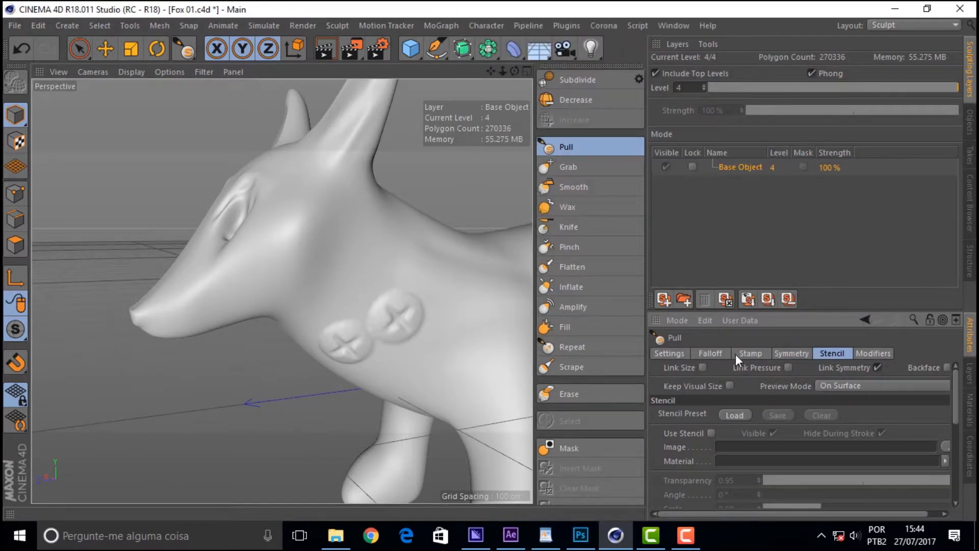
{"action": "left_click", "coordinate": [749, 352]}
{"action": "left_click", "coordinate": [733, 414]}
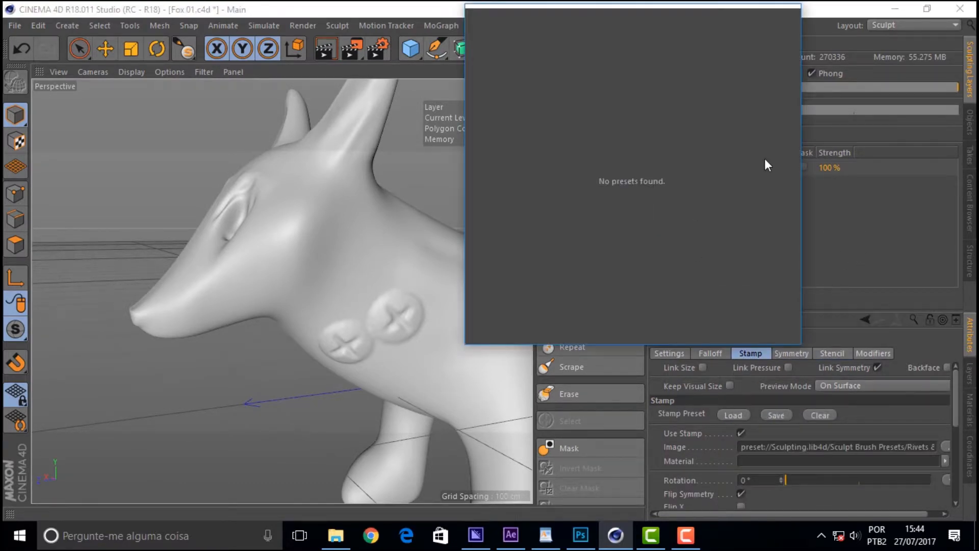
{"action": "left_click", "coordinate": [807, 85]}
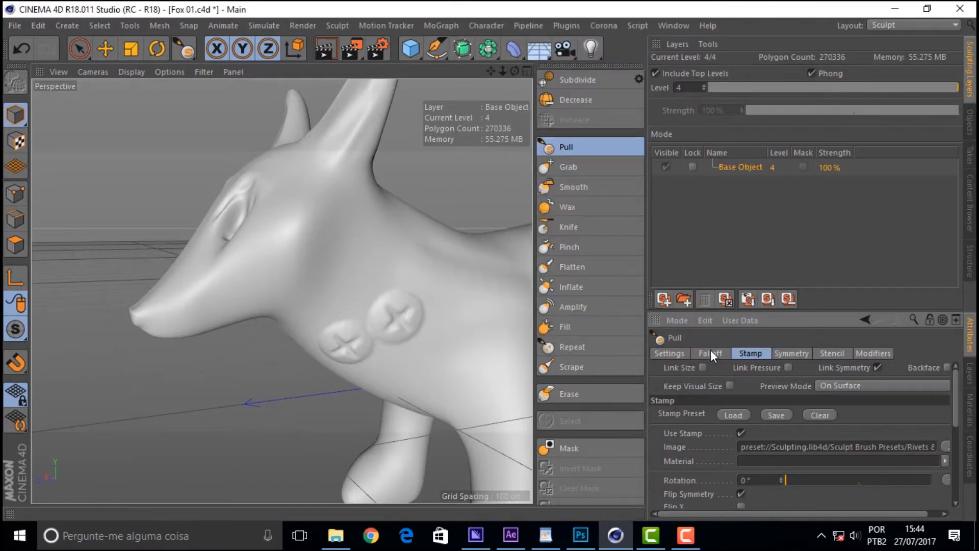
Load a textured brush preset for the Pull brush, set its size to 45, and texture the fox's neck and shoulder
{"action": "left_click", "coordinate": [682, 353]}
{"action": "left_click", "coordinate": [732, 414]}
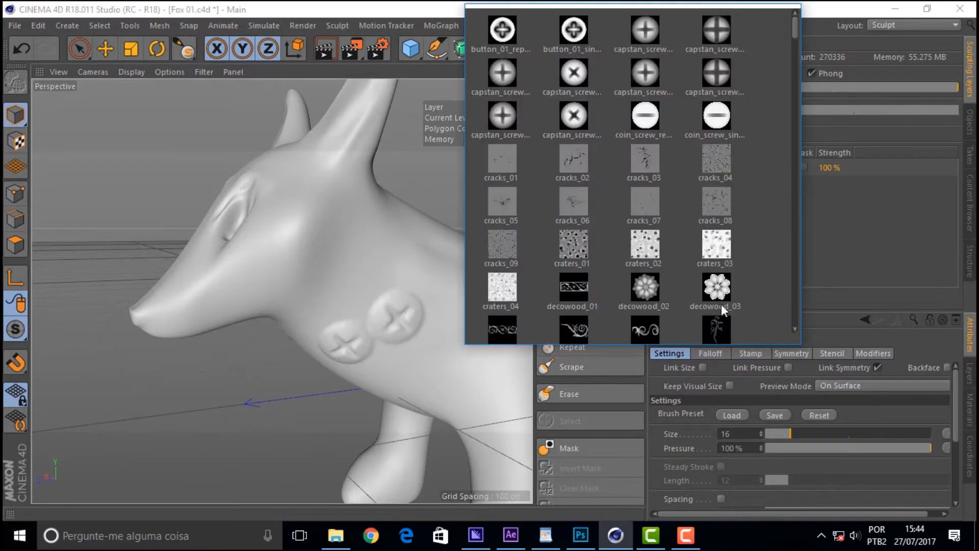
{"action": "left_click_drag", "start_coordinate": [797, 31], "coordinate": [795, 108]}
{"action": "left_click", "coordinate": [646, 192]}
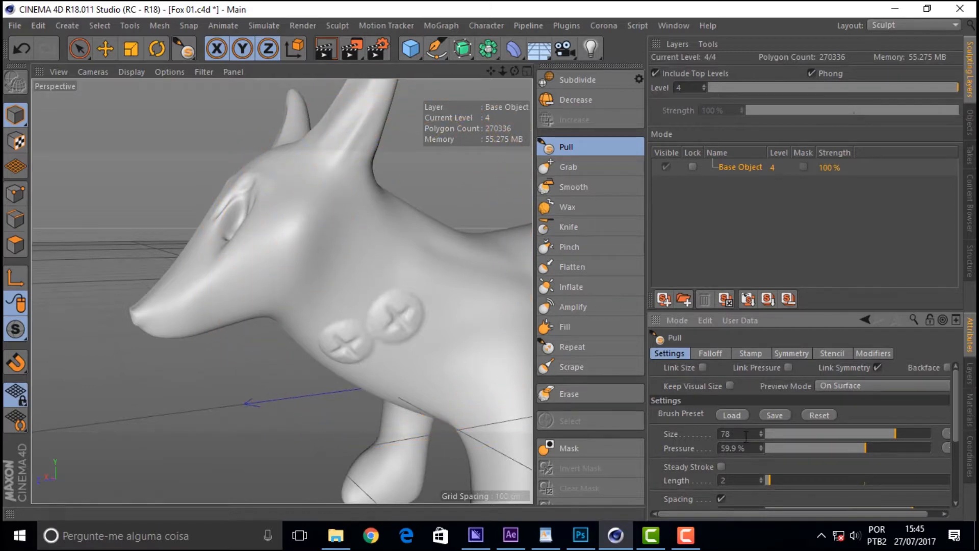
{"action": "left_click_drag", "start_coordinate": [895, 432], "coordinate": [840, 433]}
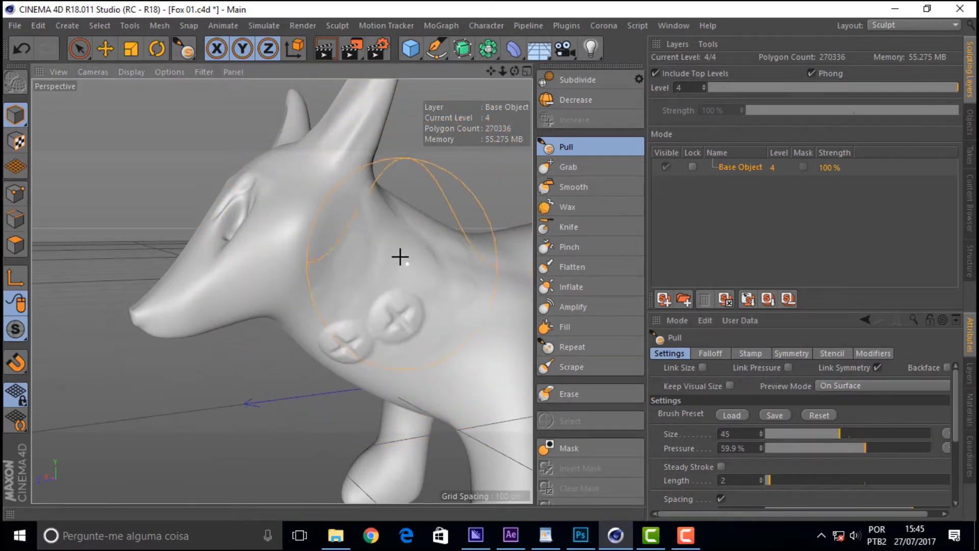
{"action": "mouse_move", "coordinate": [425, 272]}
{"action": "left_mouse_down"}
{"action": "mouse_move", "coordinate": [433, 280]}
{"action": "mouse_move", "coordinate": [477, 265]}
{"action": "left_mouse_up"}
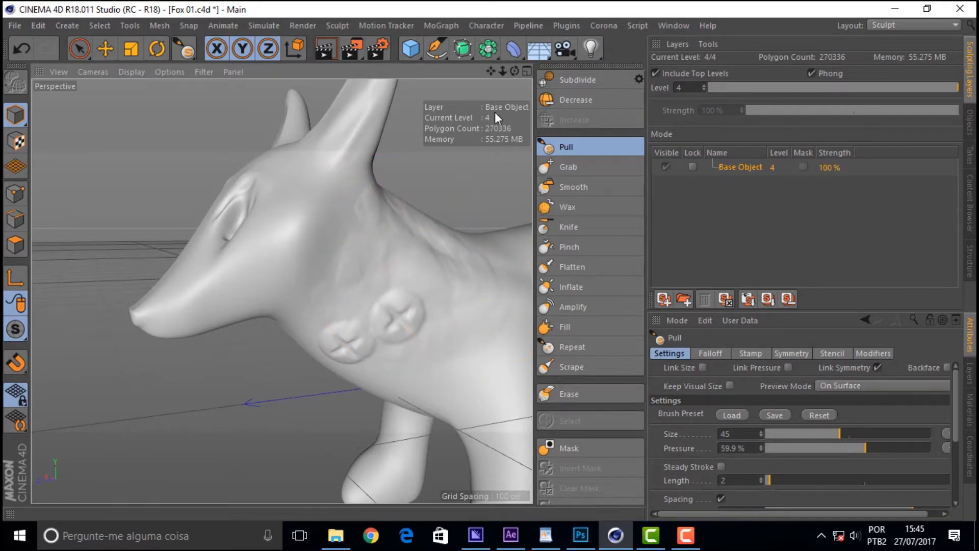
{"action": "left_click_drag", "start_coordinate": [491, 71], "coordinate": [325, 75]}
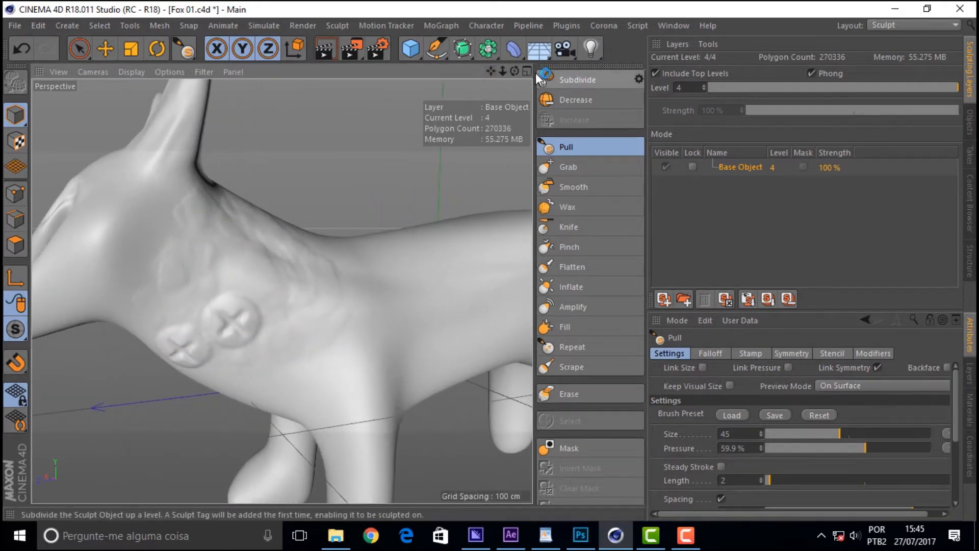
Re-enable X (YZ) symmetry for the Pull brush and texture the fox's neck, chest and shoulders on both sides
{"action": "left_click_drag", "start_coordinate": [514, 71], "coordinate": [428, 81]}
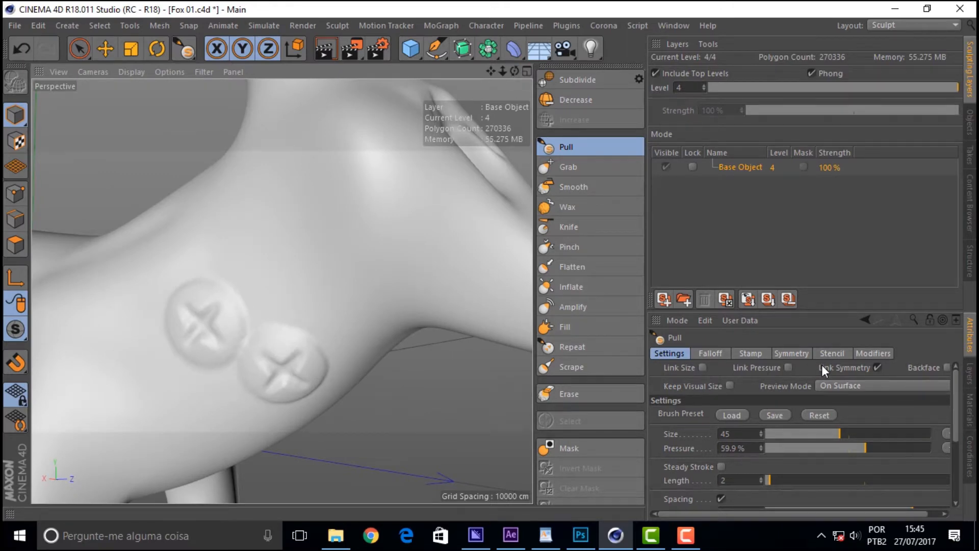
{"action": "left_click", "coordinate": [784, 356]}
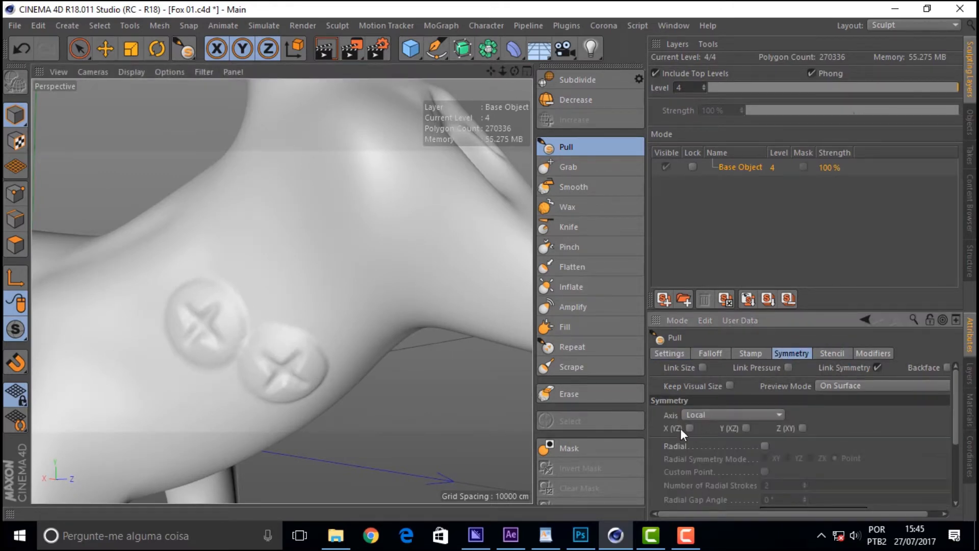
{"action": "mouse_move", "coordinate": [502, 71]}
{"action": "left_mouse_down"}
{"action": "mouse_move", "coordinate": [480, 72]}
{"action": "mouse_move", "coordinate": [513, 70]}
{"action": "mouse_move", "coordinate": [490, 75]}
{"action": "left_mouse_up"}
{"action": "left_click_drag", "start_coordinate": [282, 291], "coordinate": [446, 310], "text": "alt"}
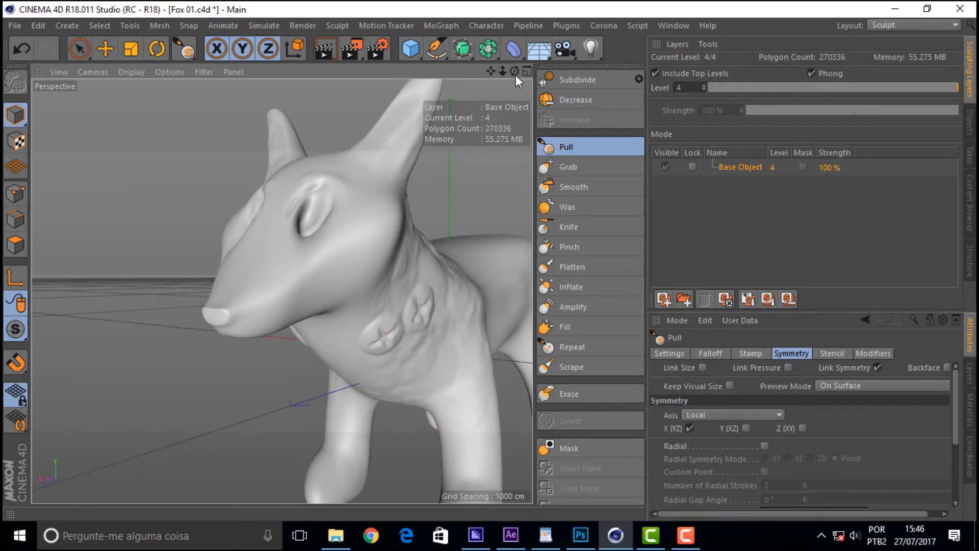
{"action": "left_click_drag", "start_coordinate": [464, 354], "coordinate": [357, 352], "text": "alt"}
{"action": "mouse_move", "coordinate": [491, 71]}
{"action": "left_mouse_down"}
{"action": "mouse_move", "coordinate": [617, 74]}
{"action": "mouse_move", "coordinate": [555, 63]}
{"action": "mouse_move", "coordinate": [597, 74]}
{"action": "mouse_move", "coordinate": [502, 77]}
{"action": "mouse_move", "coordinate": [540, 87]}
{"action": "mouse_move", "coordinate": [459, 79]}
{"action": "mouse_move", "coordinate": [449, 143]}
{"action": "mouse_move", "coordinate": [406, 208]}
{"action": "left_mouse_up"}
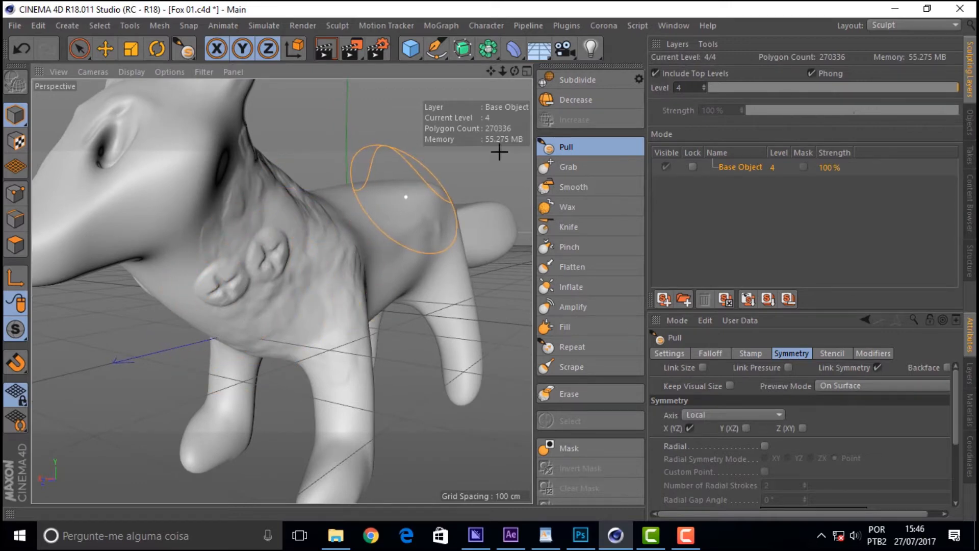
Erase the screw-head stamps and texture from the fox's neck, chest and shoulders with the Erase brush
{"action": "left_click", "coordinate": [582, 350]}
{"action": "left_click", "coordinate": [580, 392]}
{"action": "mouse_move", "coordinate": [273, 213]}
{"action": "left_mouse_down"}
{"action": "mouse_move", "coordinate": [393, 249]}
{"action": "mouse_move", "coordinate": [301, 301]}
{"action": "mouse_move", "coordinate": [193, 266]}
{"action": "left_mouse_up"}
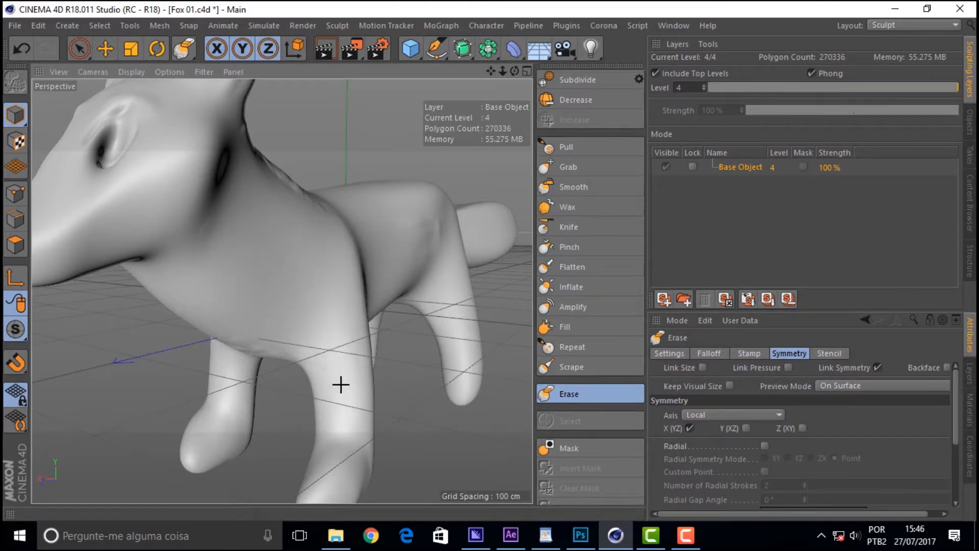
{"action": "left_click_drag", "start_coordinate": [284, 186], "coordinate": [293, 193]}
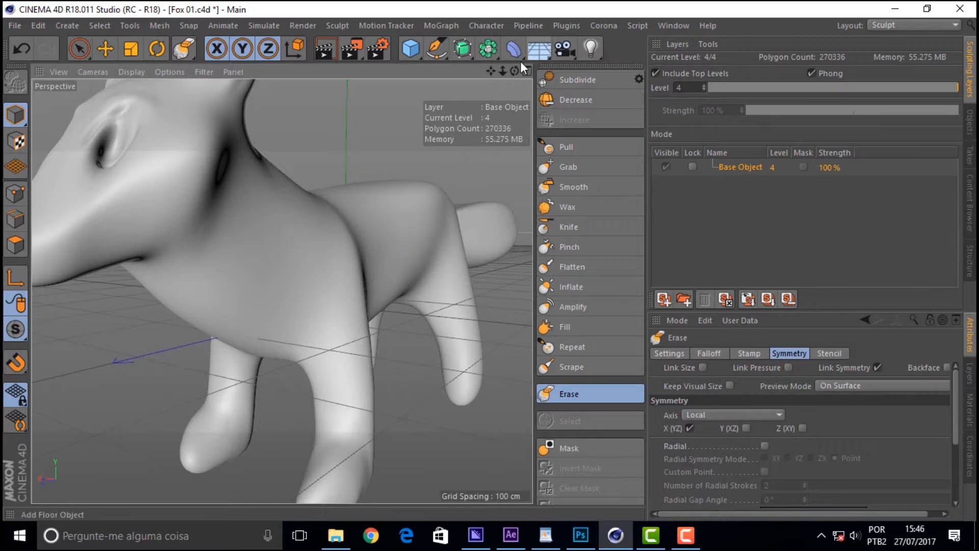
Erase the remaining hollow on the fox's neck behind the jaw
{"action": "mouse_move", "coordinate": [515, 71]}
{"action": "left_mouse_down"}
{"action": "mouse_move", "coordinate": [443, 71]}
{"action": "mouse_move", "coordinate": [576, 77]}
{"action": "mouse_move", "coordinate": [485, 76]}
{"action": "mouse_move", "coordinate": [519, 76]}
{"action": "left_mouse_up"}
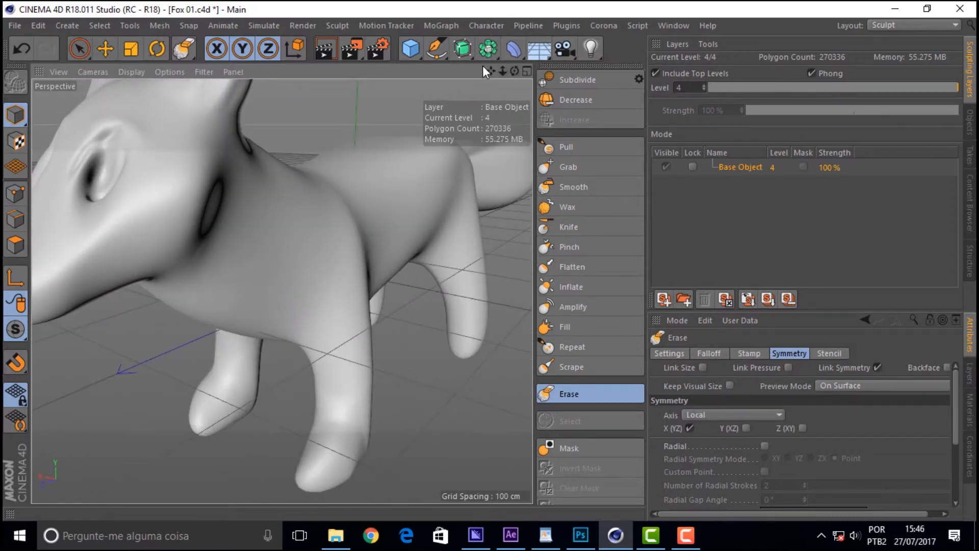
{"action": "left_click_drag", "start_coordinate": [502, 73], "coordinate": [487, 81]}
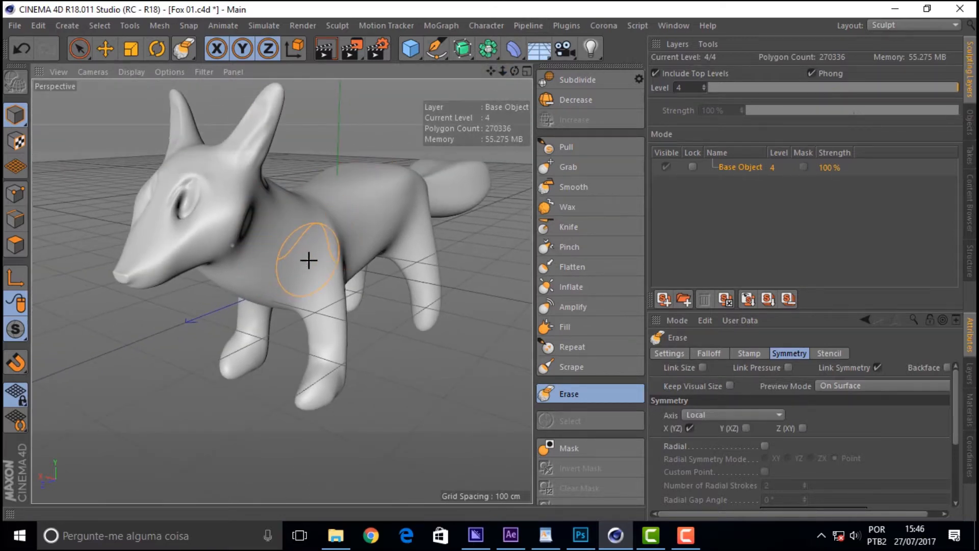
{"action": "mouse_move", "coordinate": [515, 72]}
{"action": "left_mouse_down"}
{"action": "mouse_move", "coordinate": [566, 75]}
{"action": "mouse_move", "coordinate": [533, 76]}
{"action": "left_mouse_up"}
{"action": "left_click_drag", "start_coordinate": [282, 290], "coordinate": [438, 326], "text": "alt"}
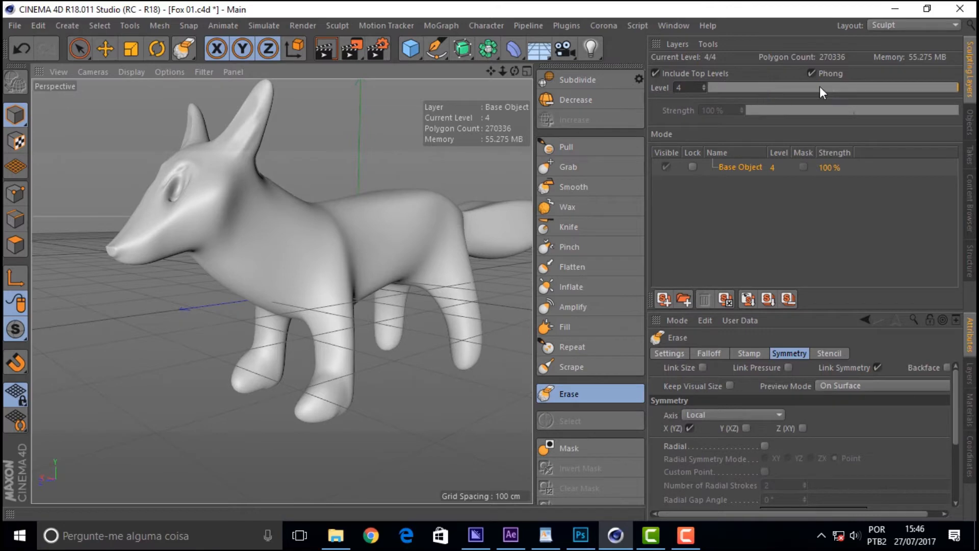
{"action": "mouse_move", "coordinate": [515, 73]}
{"action": "left_mouse_down"}
{"action": "mouse_move", "coordinate": [489, 74]}
{"action": "mouse_move", "coordinate": [526, 74]}
{"action": "mouse_move", "coordinate": [510, 74]}
{"action": "left_mouse_up"}
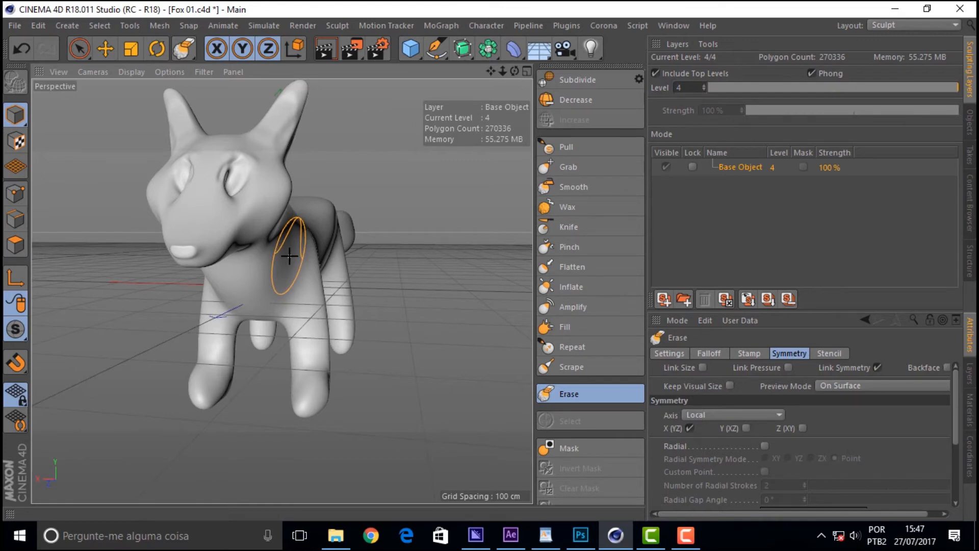
{"action": "left_click_drag", "start_coordinate": [515, 72], "coordinate": [209, 248]}
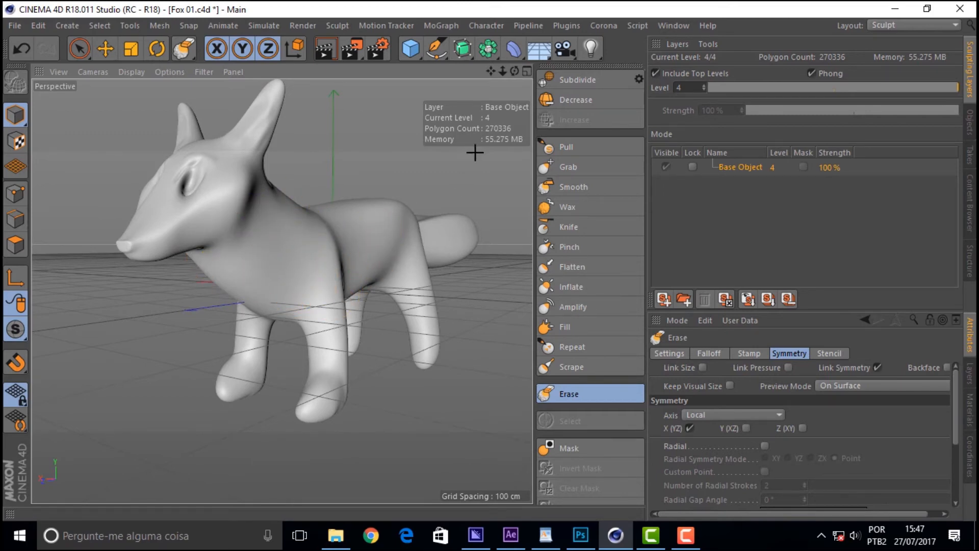
{"action": "mouse_move", "coordinate": [514, 71]}
{"action": "left_mouse_down"}
{"action": "mouse_move", "coordinate": [489, 74]}
{"action": "mouse_move", "coordinate": [504, 72]}
{"action": "left_mouse_up"}
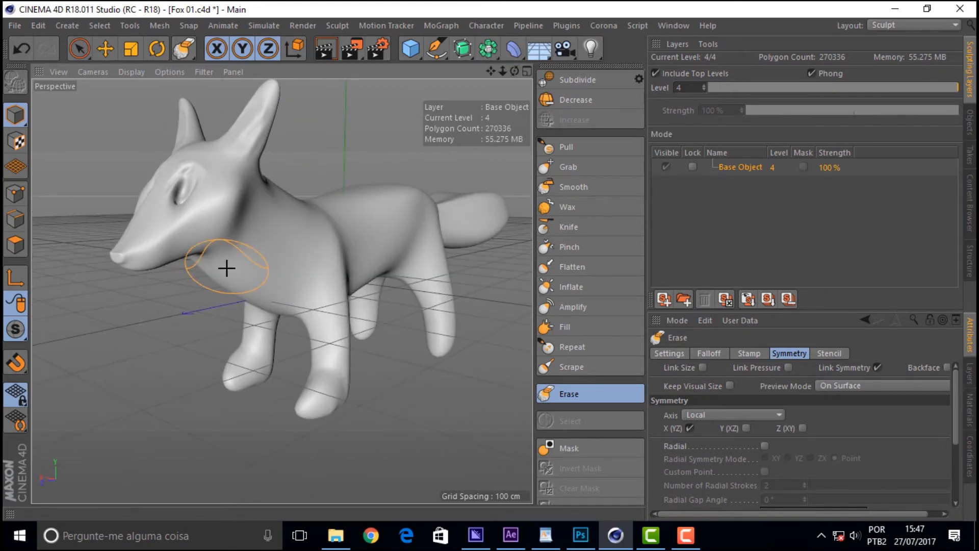